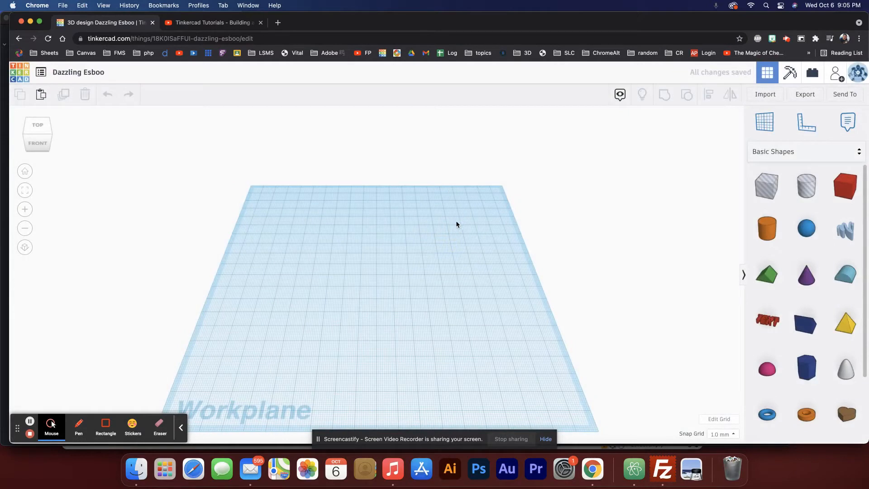
# - Place a red box on the empty workplane and scale it proportionally to about 62 mm per side
pyautogui.moveTo(838, 184); pyautogui.dragTo(330, 249)
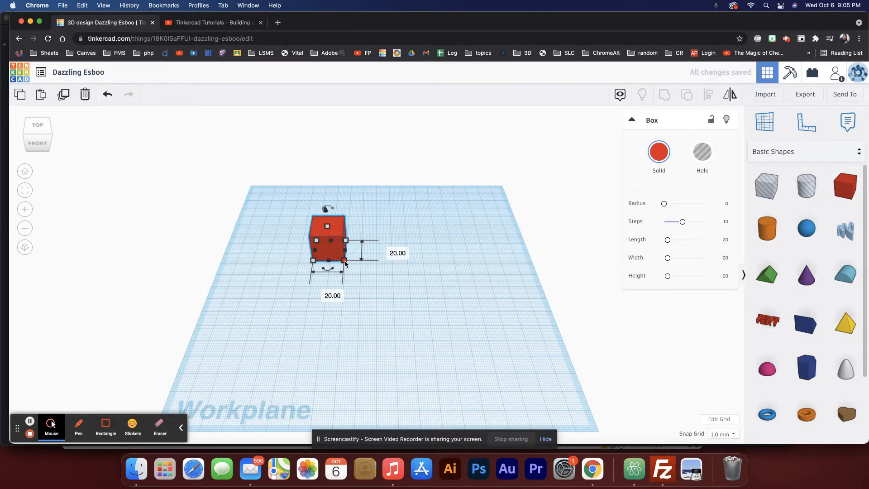
pyautogui.moveTo(344, 261); pyautogui.dragTo(377, 284)
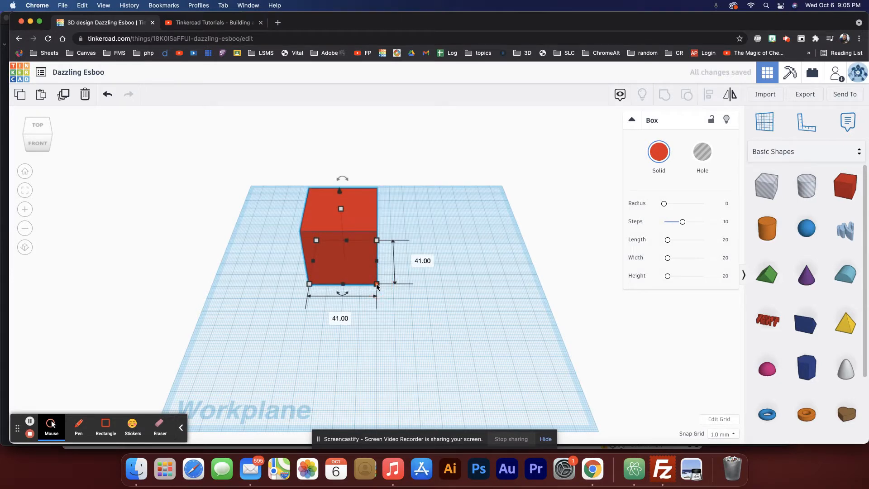
pyautogui.press('super+z')
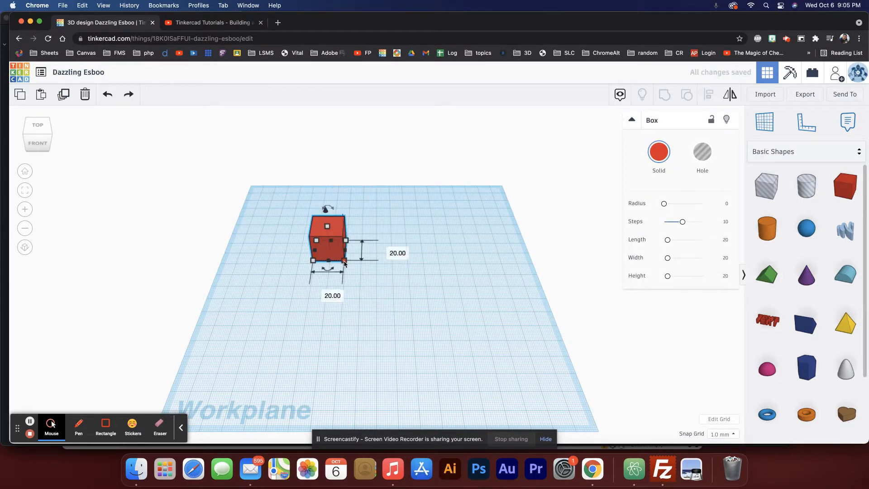
pyautogui.keyDown('shift'); pyautogui.moveTo(345, 261); pyautogui.dragTo(413, 306); pyautogui.keyUp('shift')
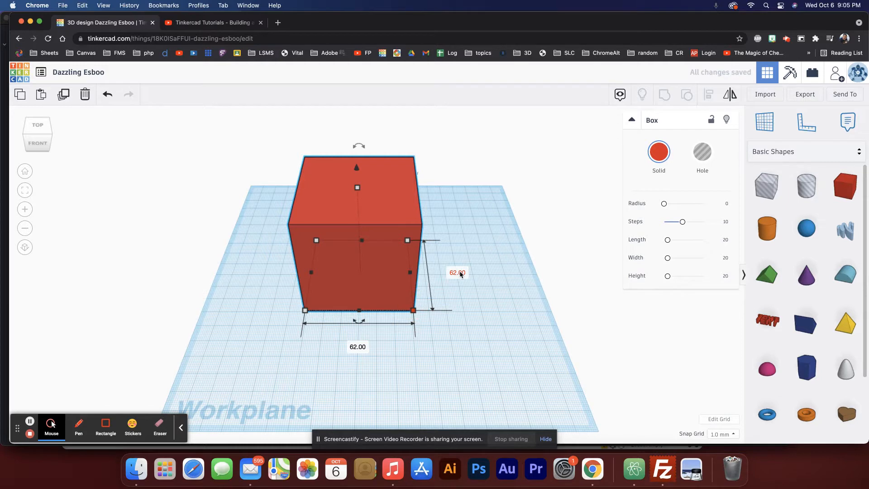
# - Set the box's length and width both to 60 mm
pyautogui.click(458, 272)
pyautogui.write('60')
pyautogui.click(353, 347)
pyautogui.write('60')
pyautogui.press('Return')
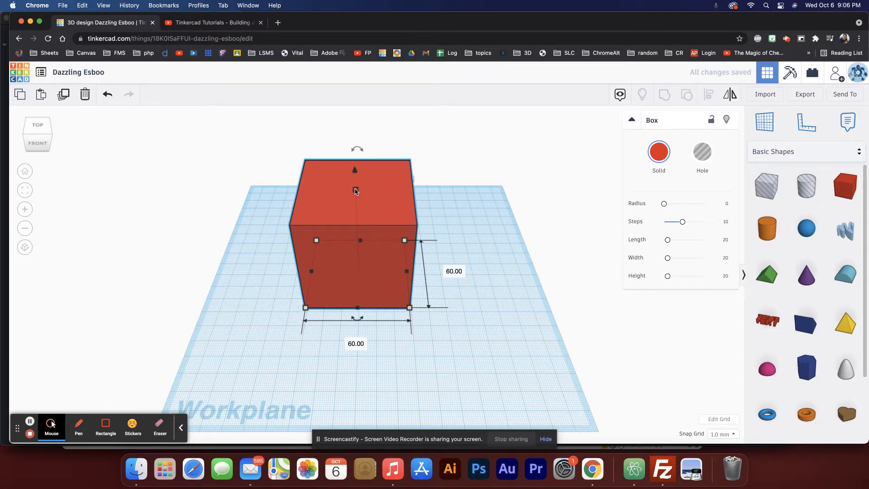
# - Lower the box and set its height to 40 mm
pyautogui.moveTo(356, 191); pyautogui.dragTo(356, 210)
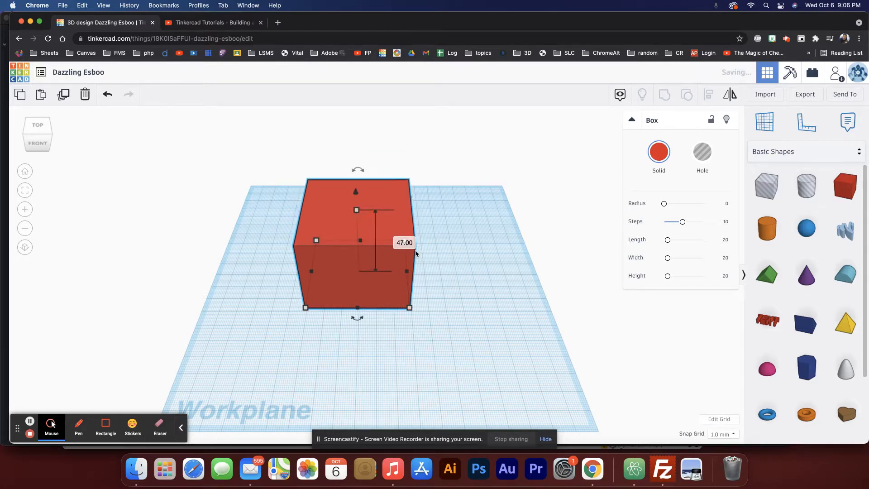
pyautogui.click(408, 244)
pyautogui.write('40')
pyautogui.press('Return')
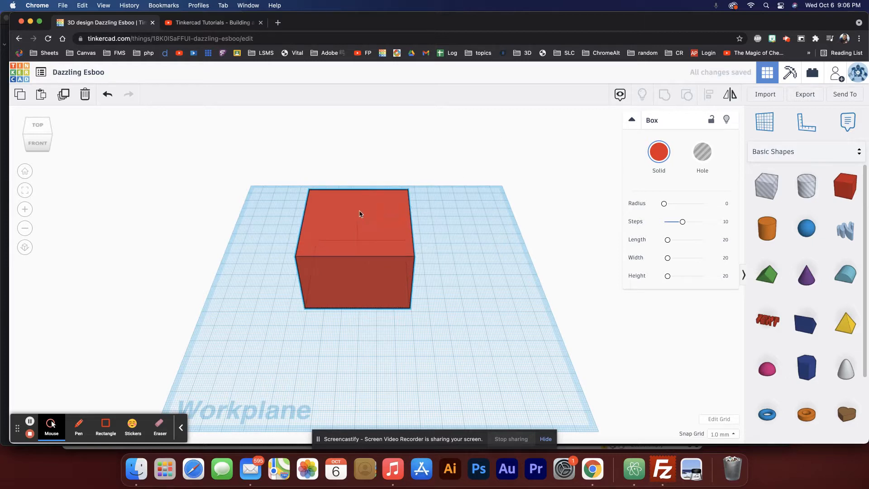
# - Shift the box slightly toward the workplane's front-left corner and turn it into a hole
pyautogui.moveTo(370, 218); pyautogui.dragTo(352, 223)
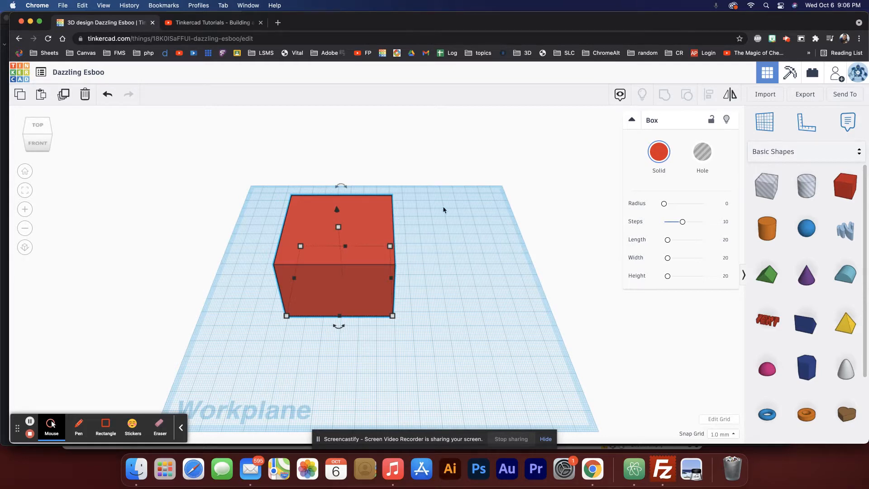
pyautogui.click(706, 154)
pyautogui.moveTo(403, 231); pyautogui.dragTo(402, 217, button='right')
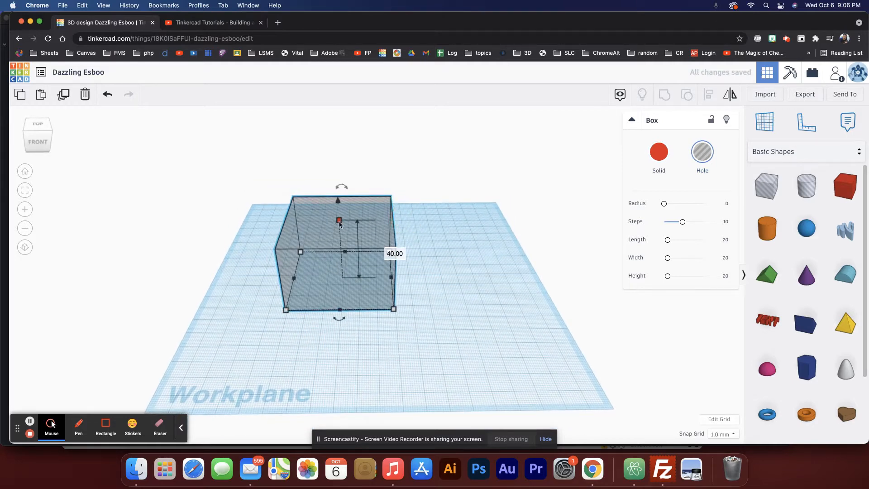
# - Duplicate the hole box in place and shrink the duplicate proportionally about its centre to about 38 mm high
pyautogui.press('super+d')
pyautogui.moveTo(350, 223); pyautogui.dragTo(449, 222)
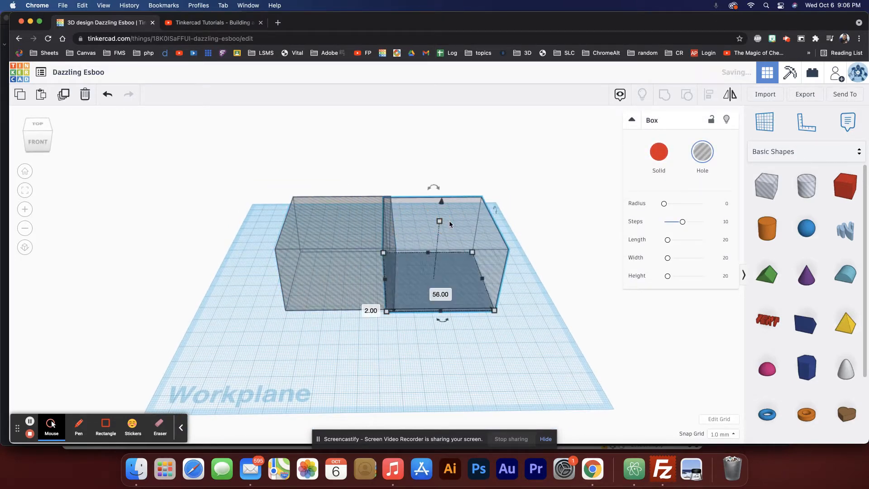
pyautogui.press('super+z')
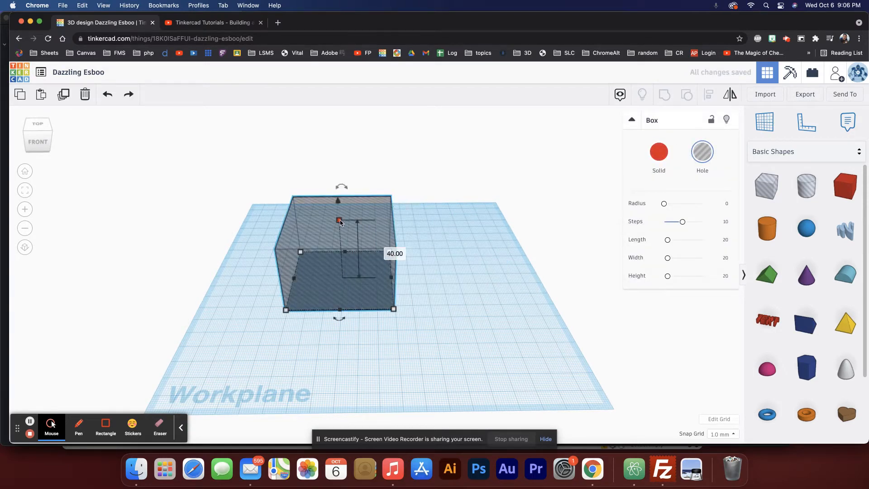
pyautogui.moveTo(340, 222); pyautogui.dragTo(341, 225)
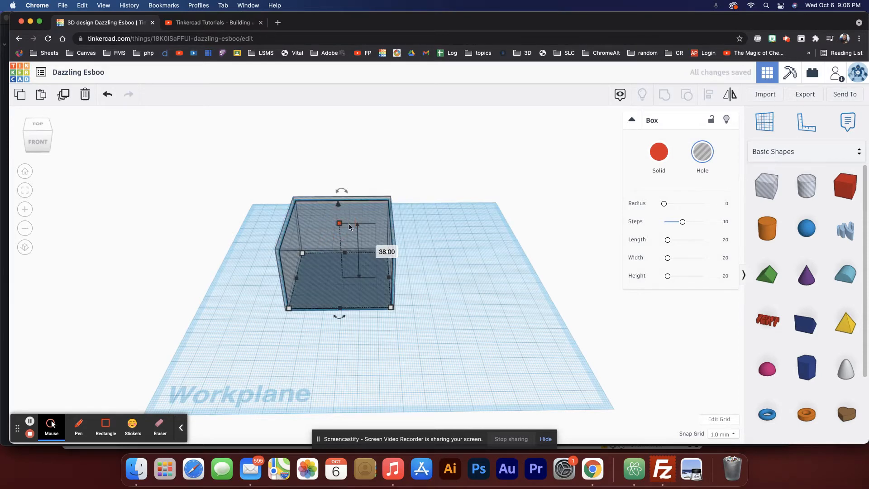
pyautogui.moveTo(349, 226); pyautogui.dragTo(402, 224, button='right')
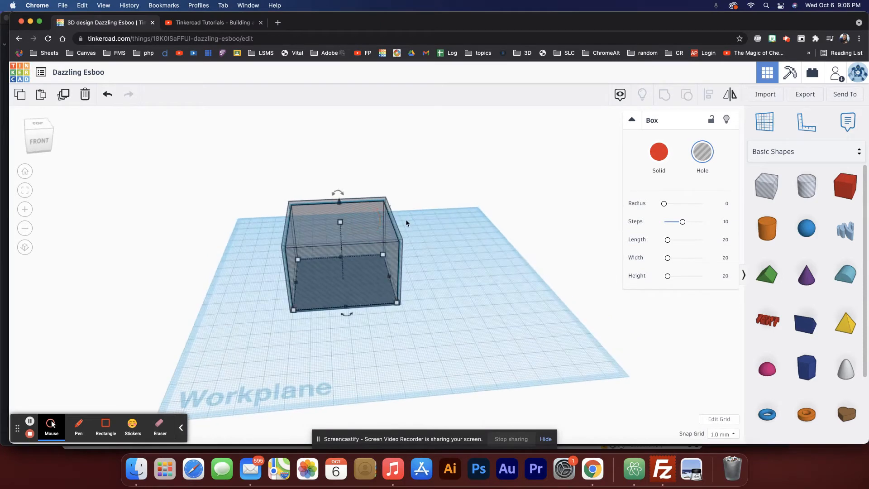
# - Turn the larger outer box back into a solid, keeping the smaller inner box as a hole
pyautogui.click(406, 220)
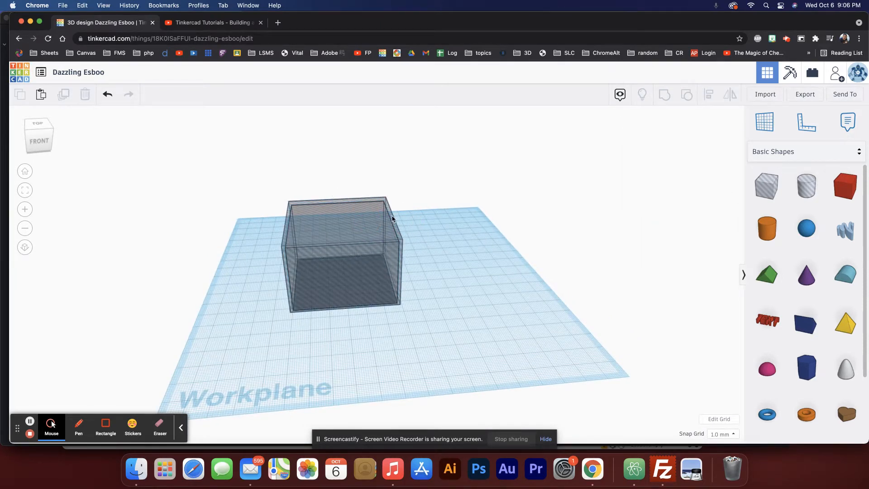
pyautogui.click(392, 219)
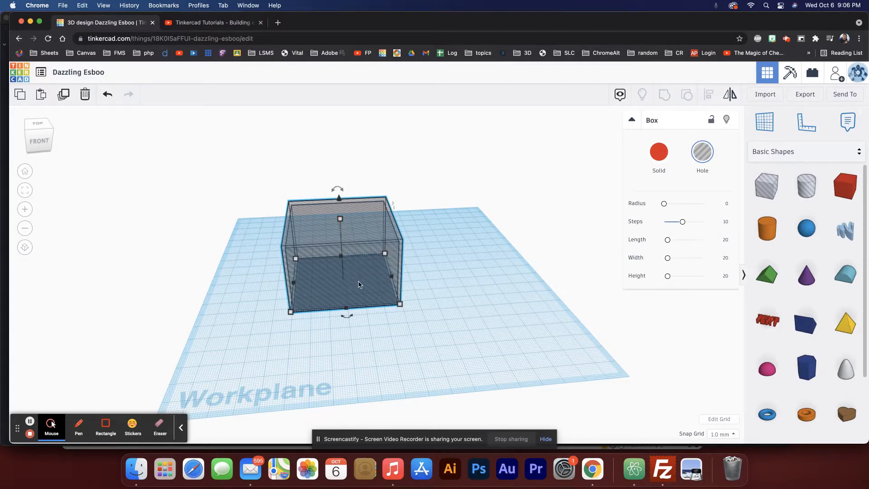
pyautogui.moveTo(358, 283); pyautogui.dragTo(387, 310, button='right')
pyautogui.scroll(5, 373, 269)
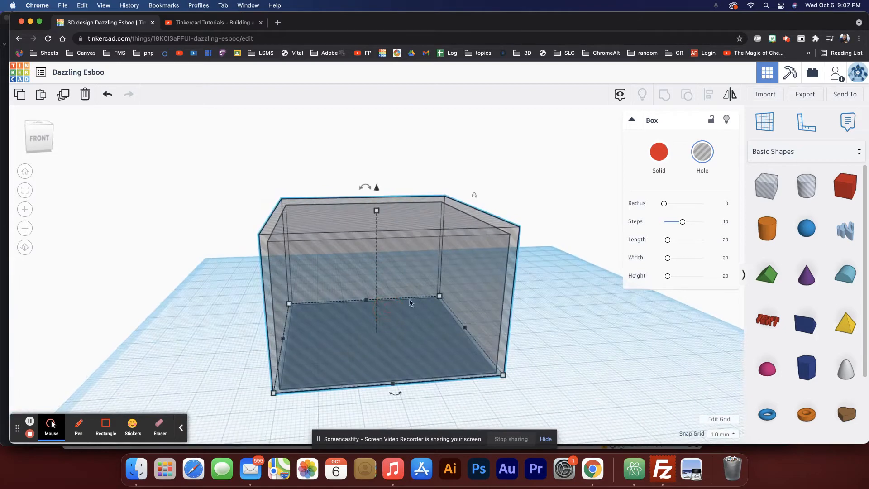
pyautogui.click(526, 196)
pyautogui.click(495, 220)
pyautogui.click(658, 152)
# - Group the solid outer box with the inner hole box to hollow out the house body
pyautogui.moveTo(531, 216); pyautogui.dragTo(531, 235, button='right')
pyautogui.moveTo(517, 163); pyautogui.dragTo(332, 304)
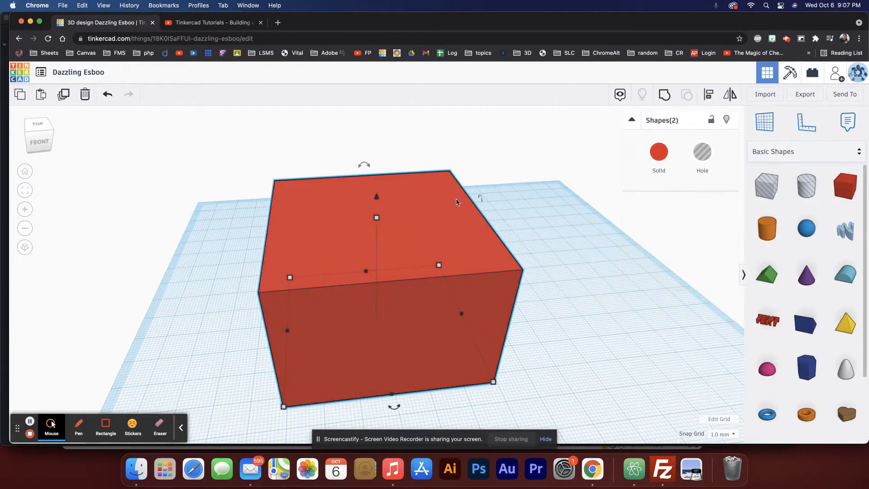
pyautogui.click(665, 96)
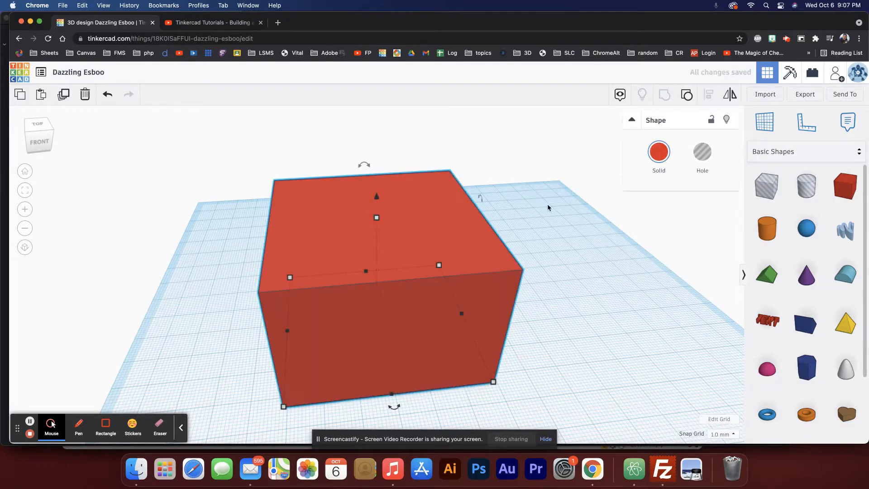
pyautogui.moveTo(548, 204); pyautogui.dragTo(464, 301, button='right')
pyautogui.moveTo(494, 206); pyautogui.dragTo(492, 315, button='right')
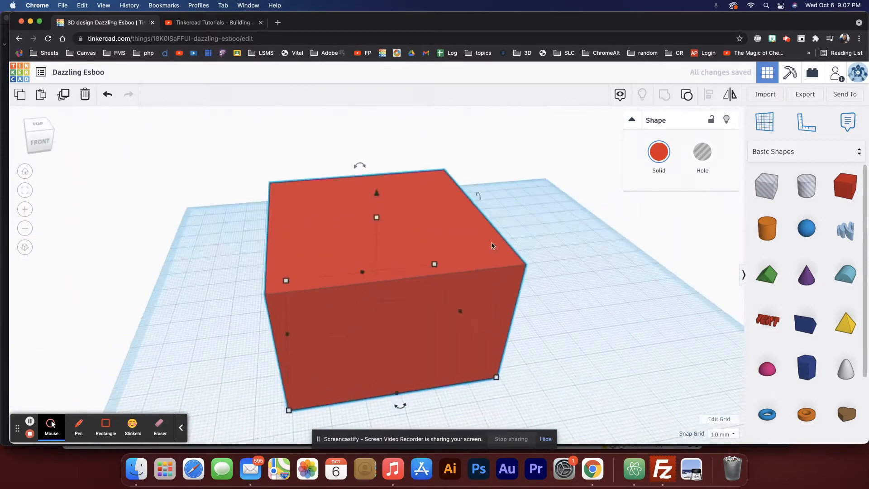
pyautogui.moveTo(527, 234); pyautogui.dragTo(553, 241, button='right')
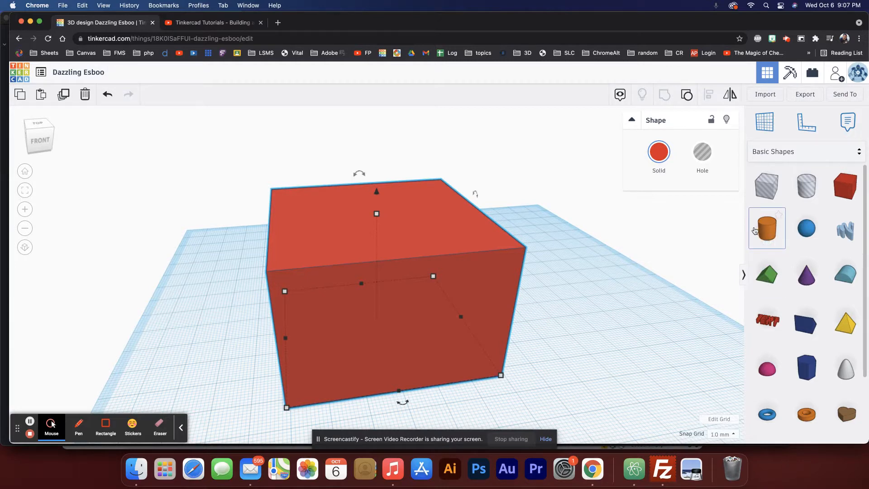
pyautogui.click(765, 128)
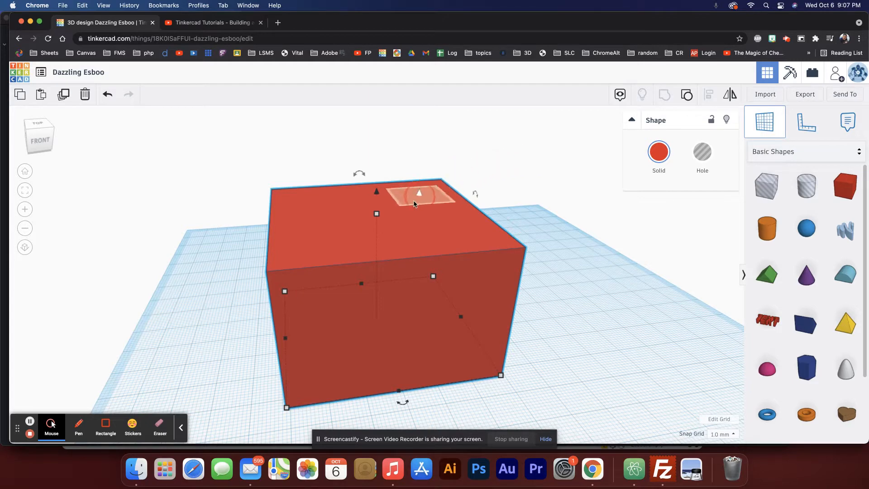
pyautogui.click(376, 217)
pyautogui.press('super+z')
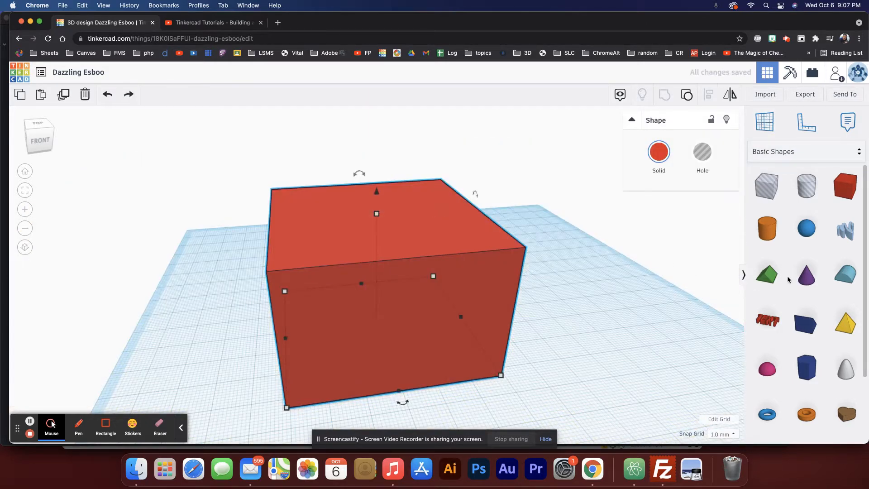
pyautogui.moveTo(767, 274); pyautogui.dragTo(562, 307)
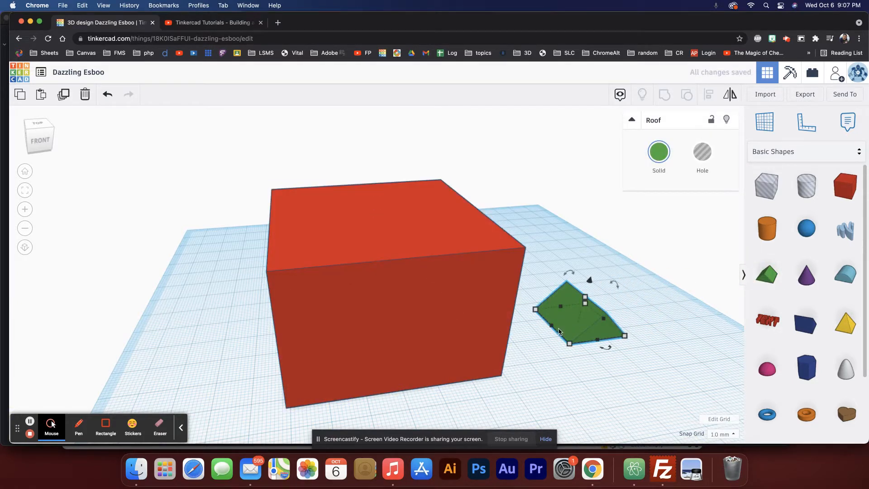
pyautogui.press('Delete')
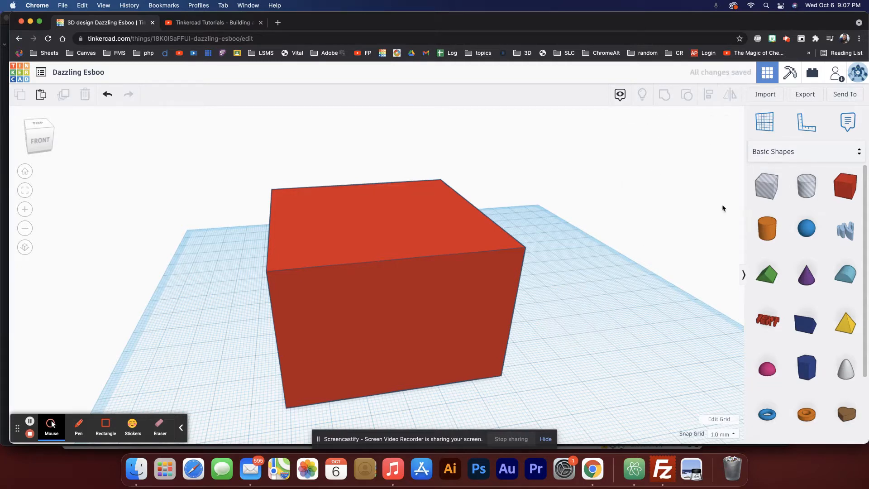
# - Set a temporary workplane on the box's top face and place a roof shape at the box's back-left corner
pyautogui.click(760, 122)
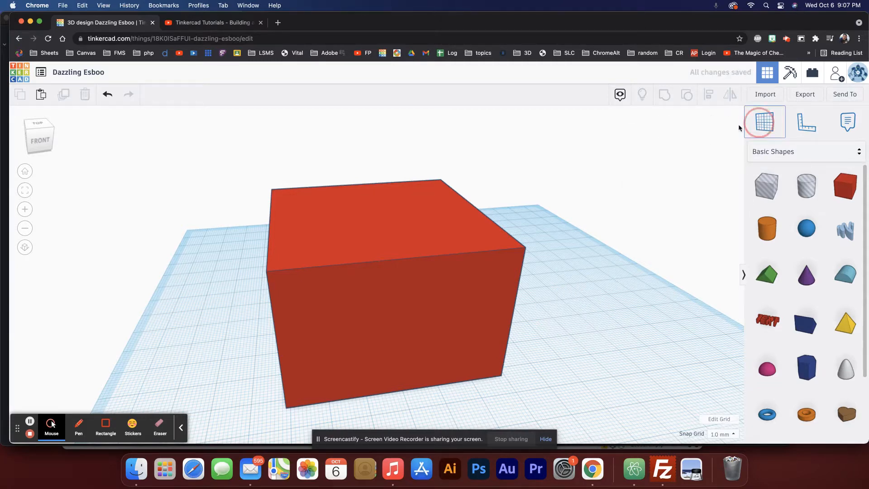
pyautogui.click(389, 221)
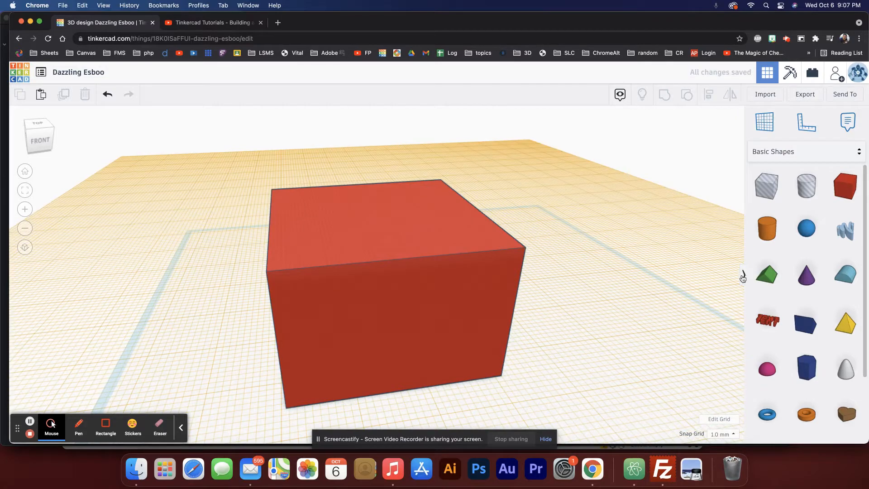
pyautogui.click(767, 274)
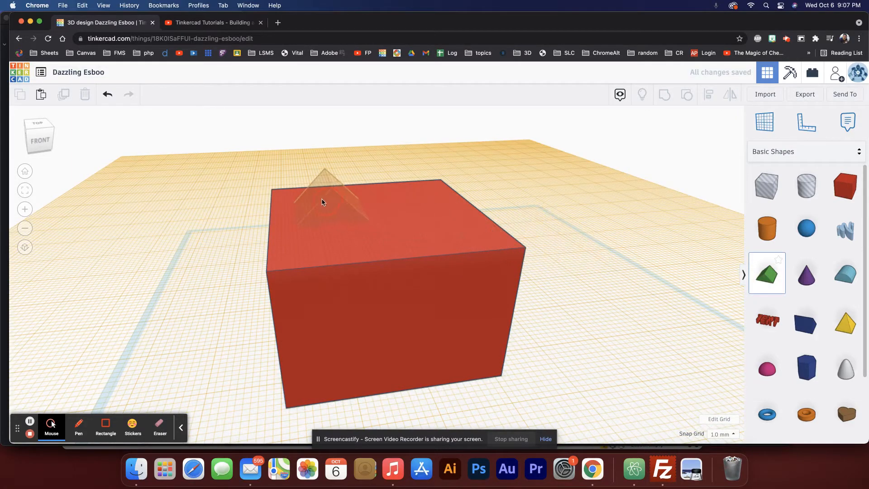
pyautogui.click(279, 180)
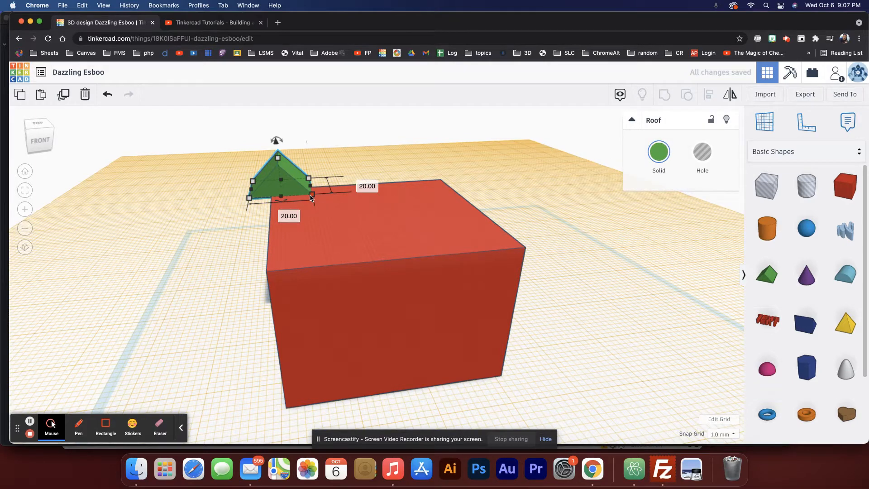
# - Scale the roof proportionally to about 75 mm per side so it overhangs the box
pyautogui.moveTo(310, 198); pyautogui.dragTo(417, 237)
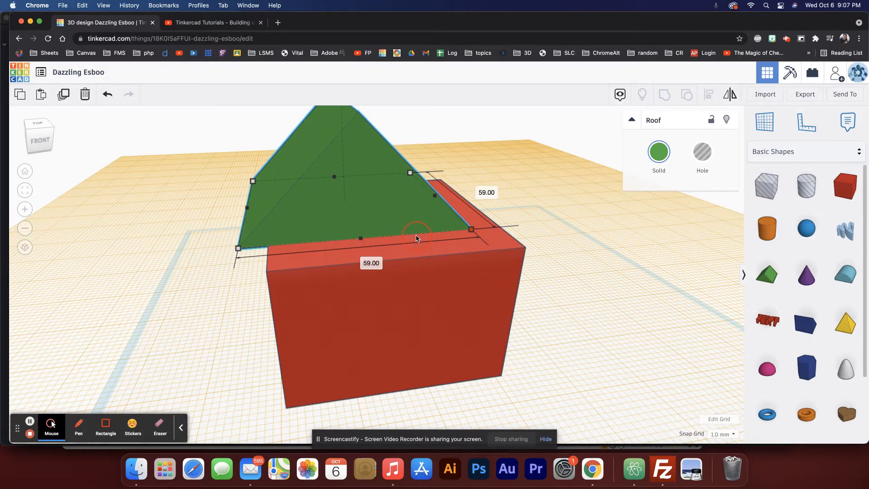
pyautogui.moveTo(417, 237); pyautogui.dragTo(416, 238)
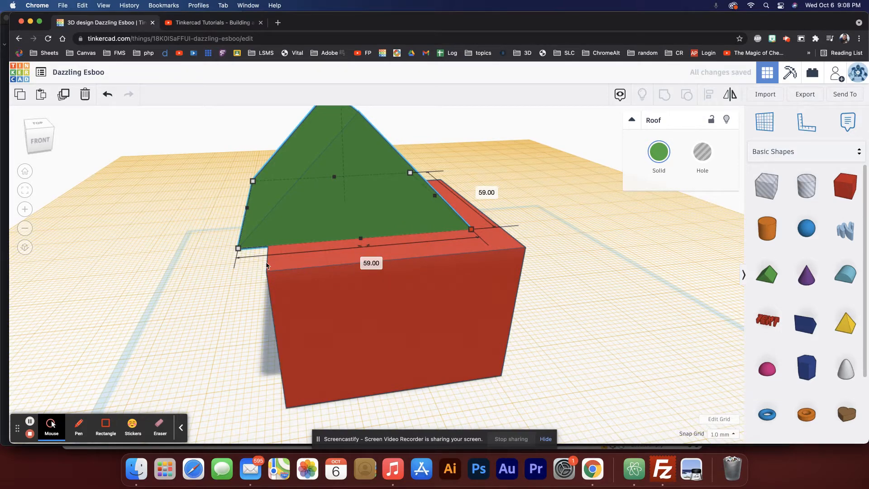
pyautogui.moveTo(476, 234); pyautogui.dragTo(533, 257)
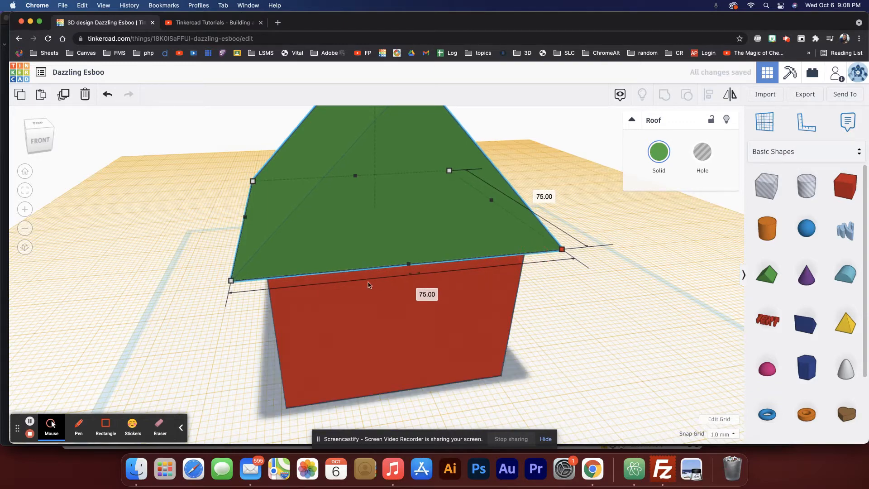
# - Reselect the roof and shrink it slightly from its front-right corner to reduce its overhang beyond the box
pyautogui.moveTo(267, 287); pyautogui.dragTo(291, 291, button='right')
pyautogui.click(291, 291)
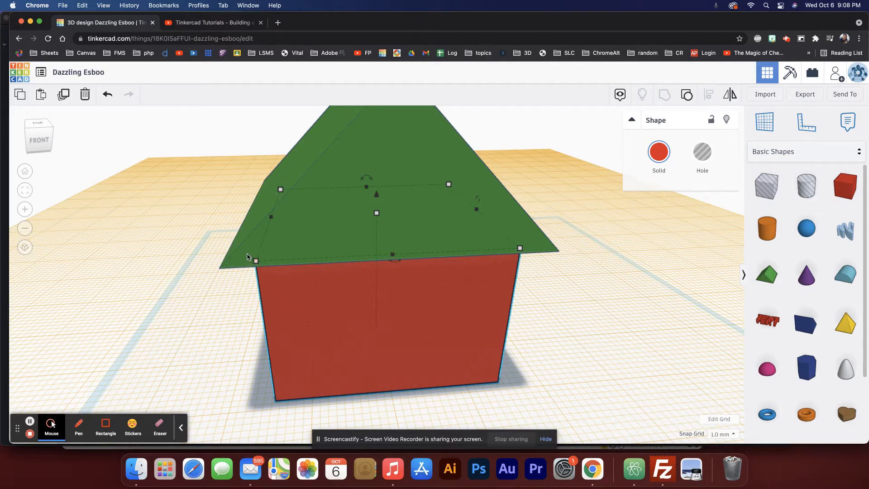
pyautogui.click(283, 246)
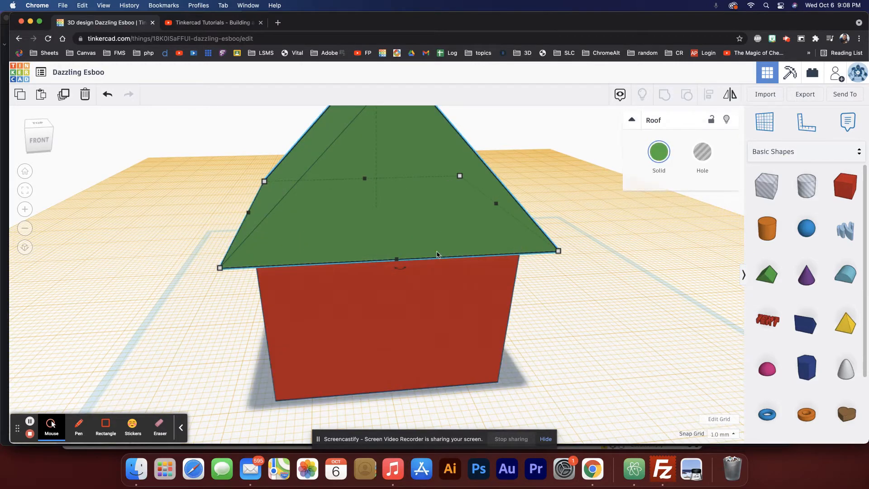
pyautogui.click(558, 251)
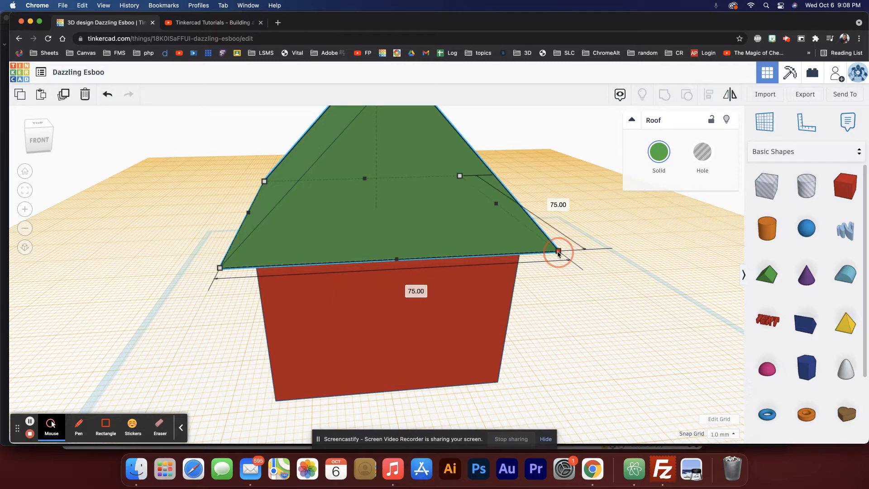
pyautogui.moveTo(558, 252); pyautogui.dragTo(549, 251)
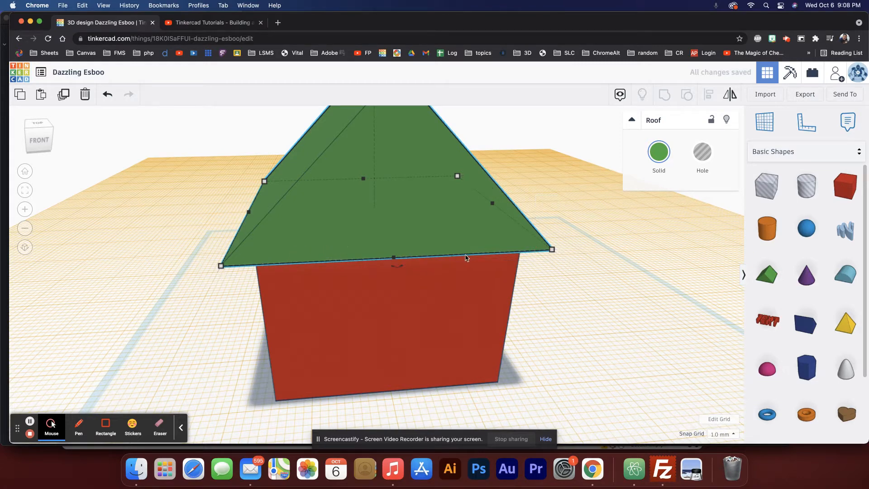
# - Stretch the roof outward at its front edge and pull in the opposite edge to even the overhang around the box
pyautogui.moveTo(467, 258); pyautogui.dragTo(410, 253, button='right')
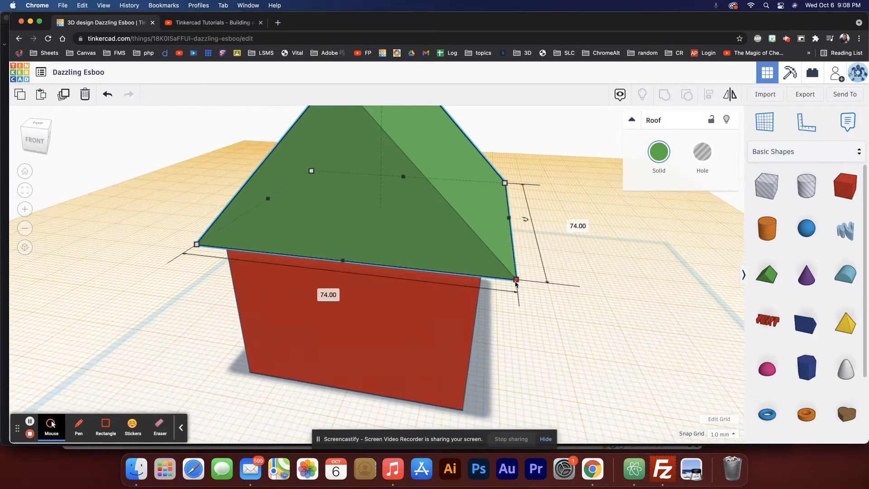
pyautogui.moveTo(283, 256)
pyautogui.mouseDown(button='right')
pyautogui.moveTo(344, 257)
pyautogui.moveTo(277, 271)
pyautogui.mouseUp(button='right')
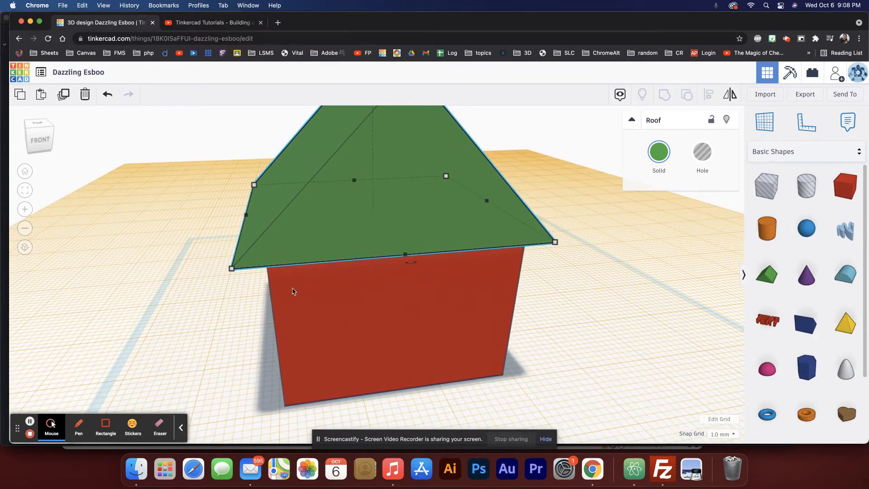
pyautogui.moveTo(292, 291); pyautogui.dragTo(456, 276, button='right')
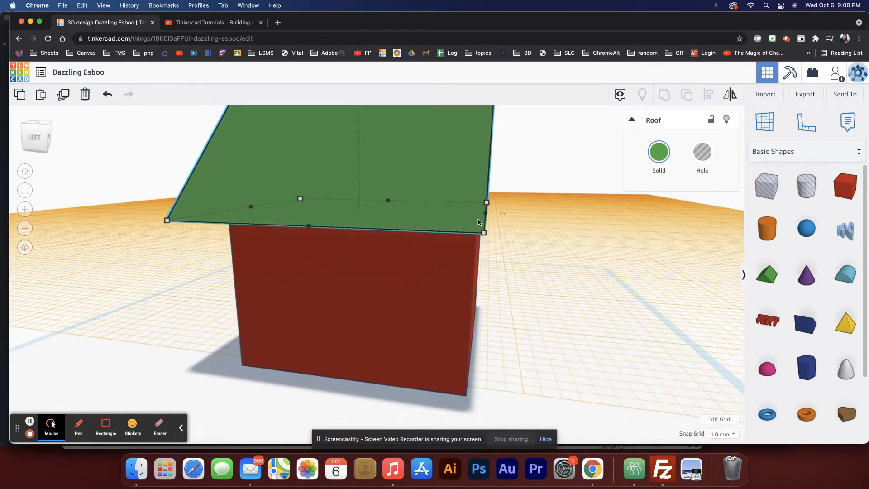
pyautogui.moveTo(485, 218); pyautogui.dragTo(499, 217)
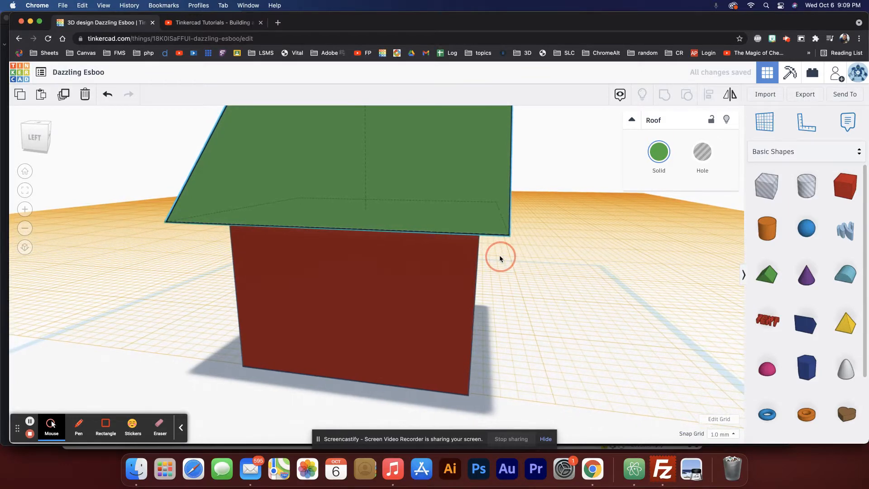
pyautogui.moveTo(500, 257); pyautogui.dragTo(575, 260, button='right')
pyautogui.moveTo(226, 218); pyautogui.dragTo(252, 223)
pyautogui.moveTo(311, 264); pyautogui.dragTo(303, 292, button='right')
pyautogui.moveTo(346, 249); pyautogui.dragTo(142, 258, button='right')
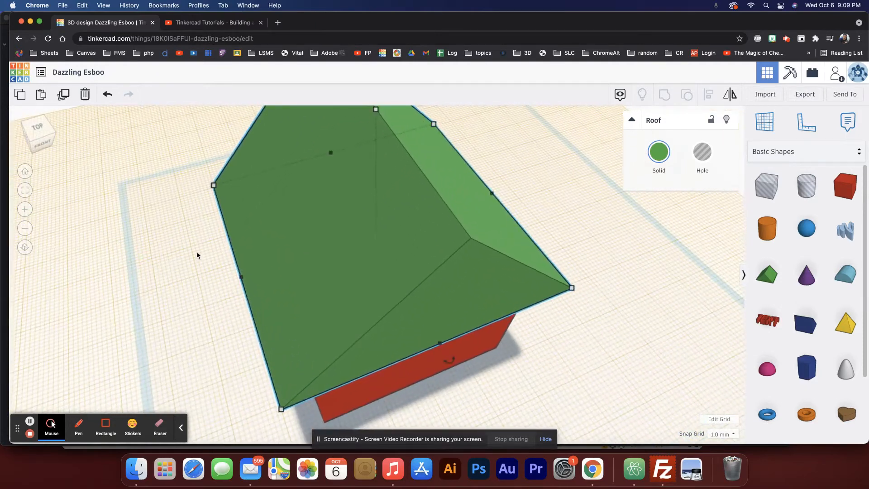
# - Duplicate the roof and scale the copy down proportionally to 34 mm high so it sits inside the original
pyautogui.scroll(-3, 349, 249)
pyautogui.moveTo(359, 269)
pyautogui.mouseDown(button='right')
pyautogui.moveTo(349, 248)
pyautogui.moveTo(362, 260)
pyautogui.mouseUp(button='right')
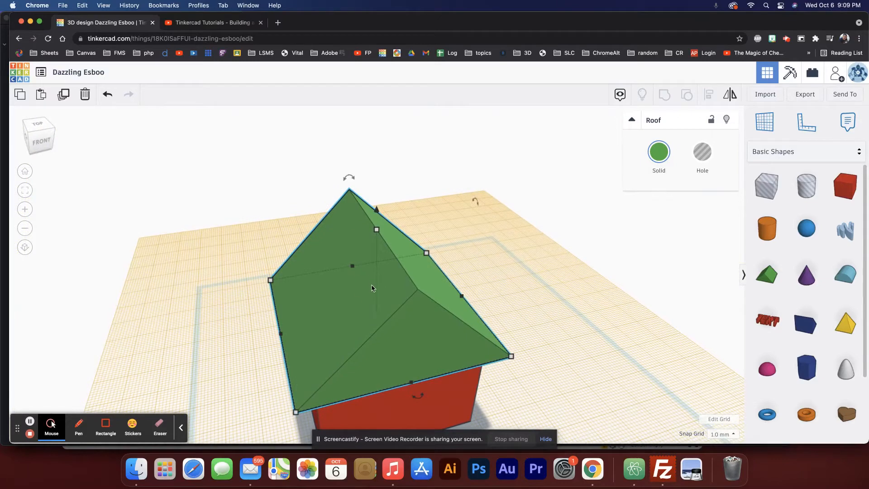
pyautogui.click(367, 263)
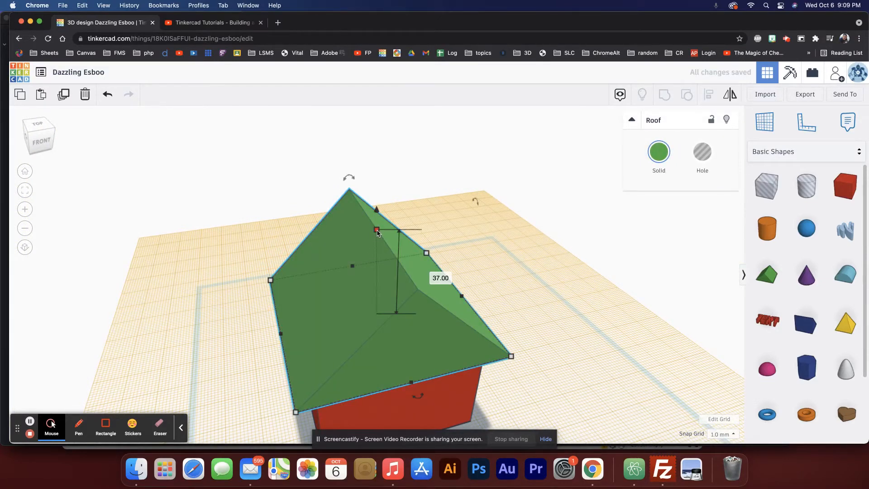
pyautogui.click(377, 232)
pyautogui.moveTo(377, 234); pyautogui.dragTo(377, 238)
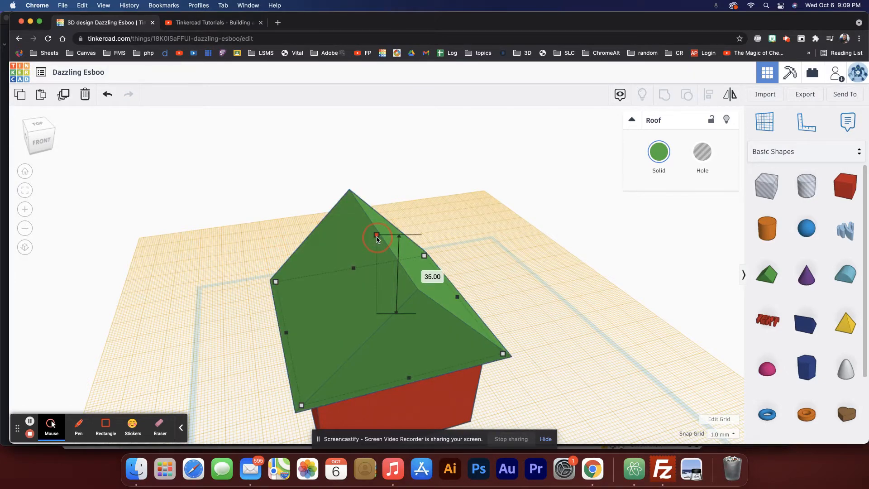
pyautogui.moveTo(377, 240); pyautogui.dragTo(376, 243)
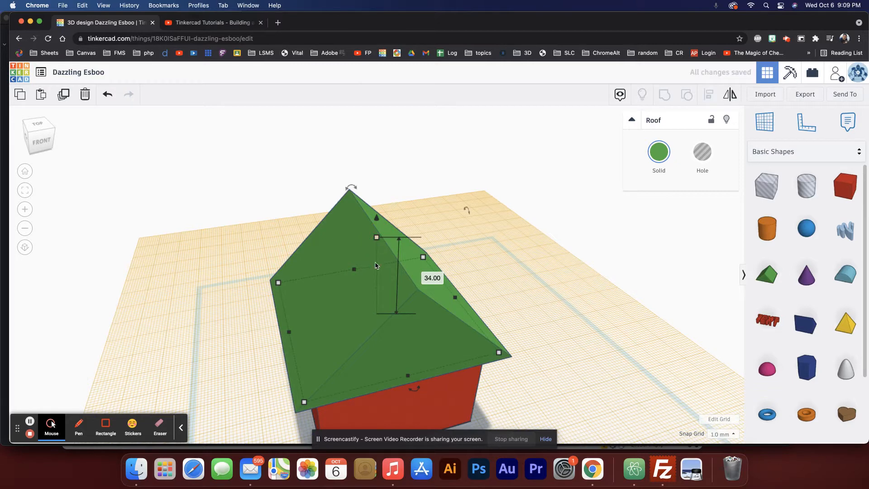
# - Turn the inner roof copy into a hole, and make the outer roof a hole as well
pyautogui.moveTo(362, 283); pyautogui.dragTo(377, 255, button='right')
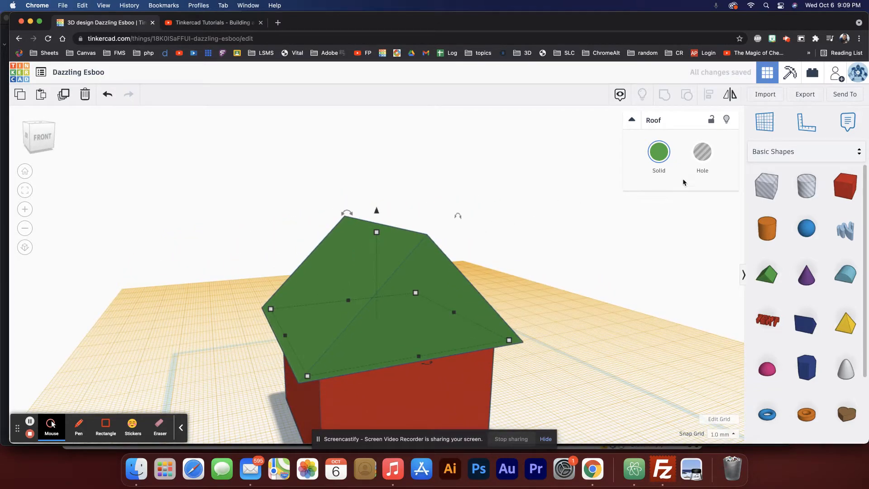
pyautogui.click(702, 152)
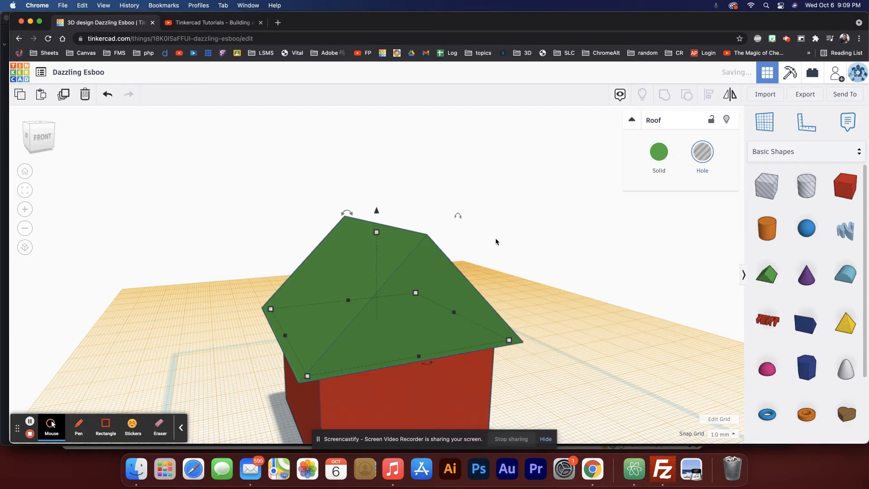
pyautogui.click(442, 255)
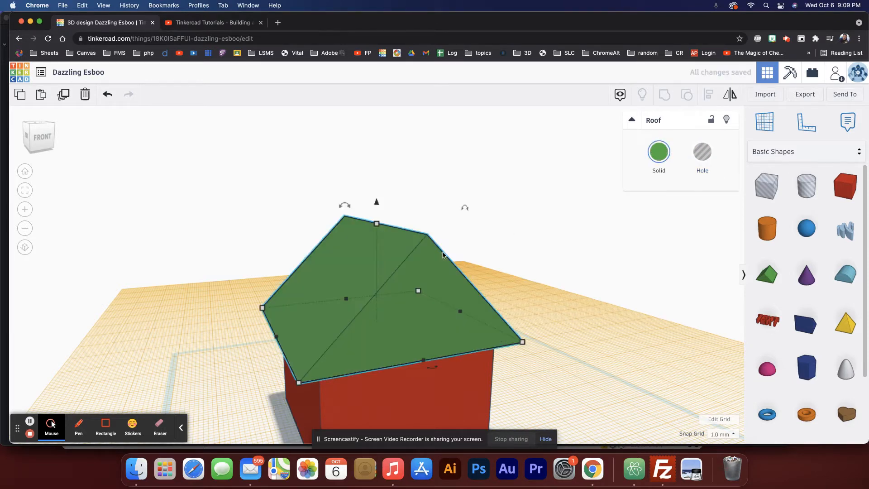
pyautogui.click(701, 152)
pyautogui.moveTo(508, 237); pyautogui.dragTo(481, 238, button='right')
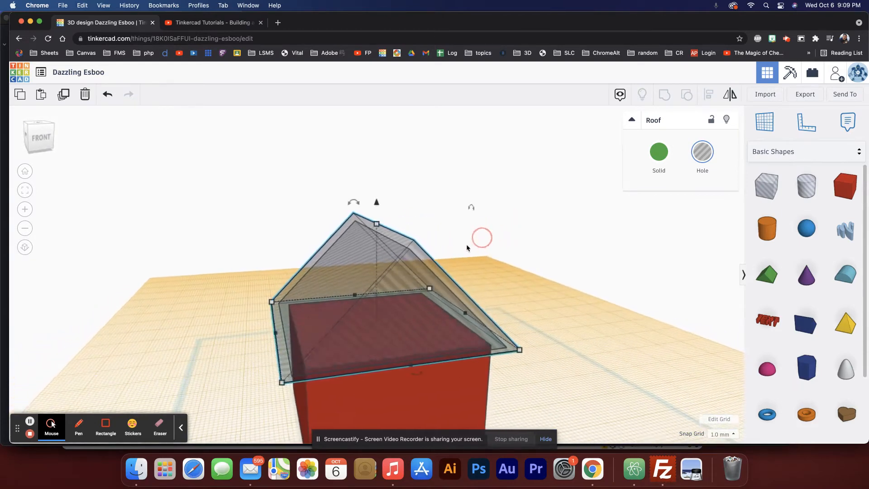
# - Switch the outer roof back to solid and group it with the inner roof hole
pyautogui.click(444, 235)
pyautogui.click(415, 243)
pyautogui.click(643, 161)
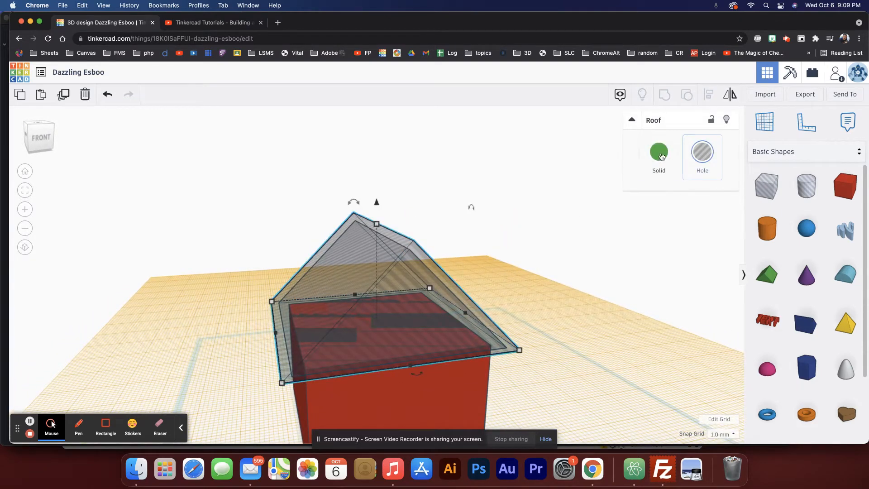
pyautogui.moveTo(481, 216); pyautogui.dragTo(401, 258)
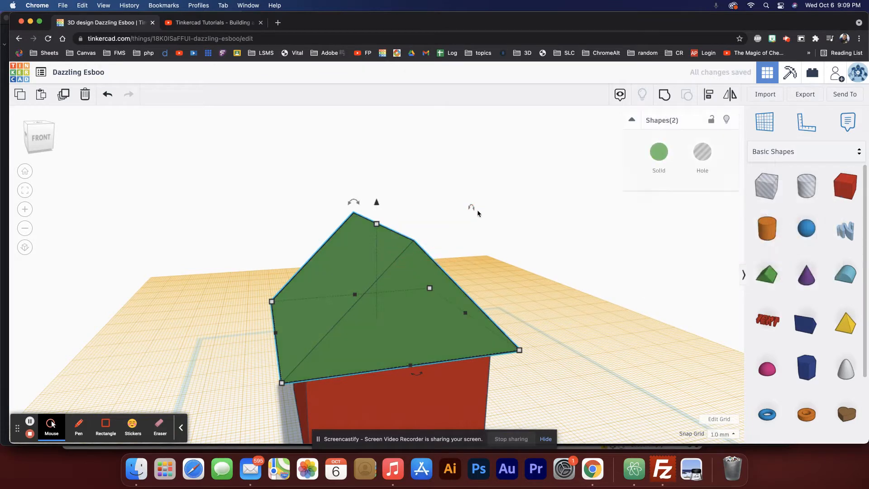
pyautogui.click(659, 95)
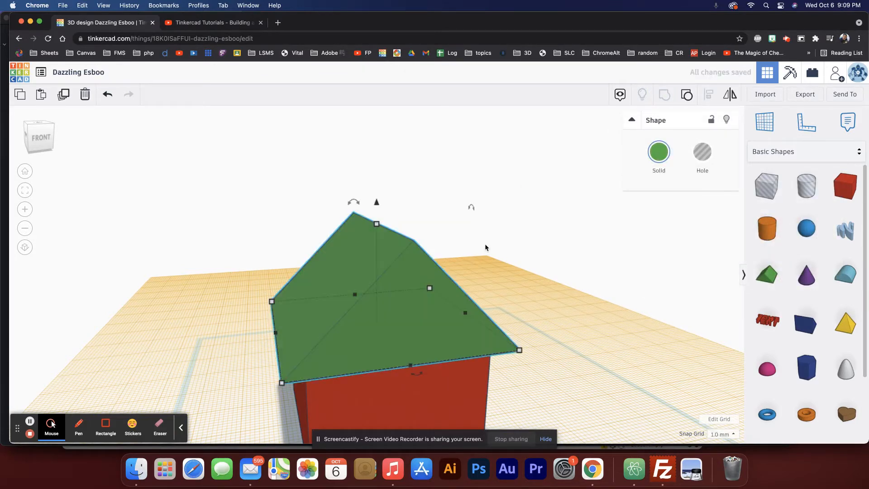
# - Inspect the grouped roof from underneath, and undo the grouping and the outer roof's solid setting
pyautogui.moveTo(427, 290); pyautogui.dragTo(463, 245, button='right')
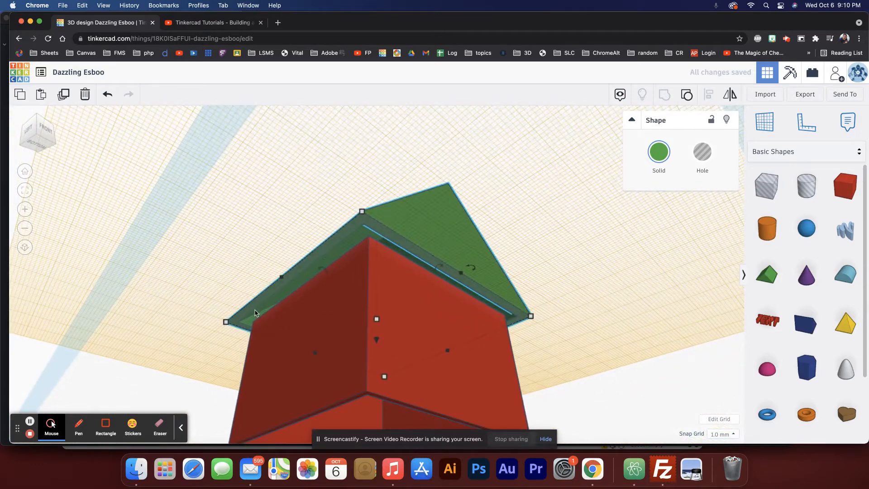
pyautogui.moveTo(541, 207); pyautogui.dragTo(436, 255, button='right')
pyautogui.press('Delete')
pyautogui.press('super+z')
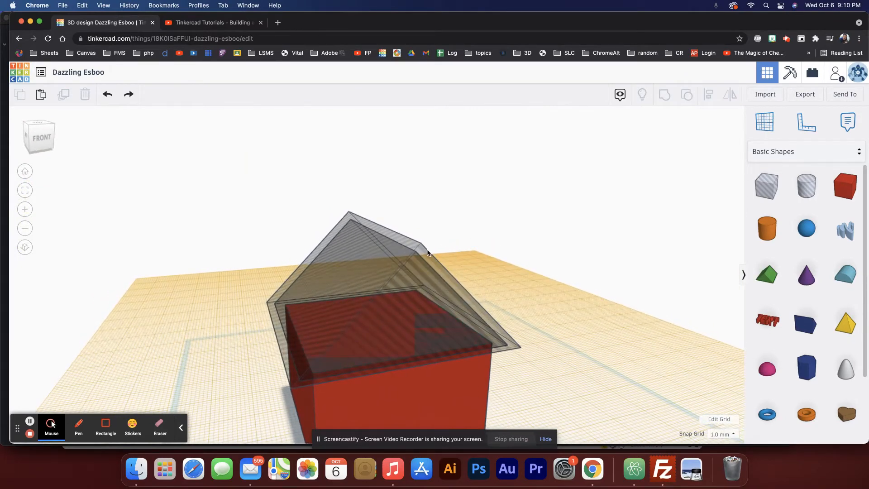
# - Raise the inner roof hole by 1 mm with the outer roof temporarily hidden, and show all shapes again
pyautogui.click(430, 258)
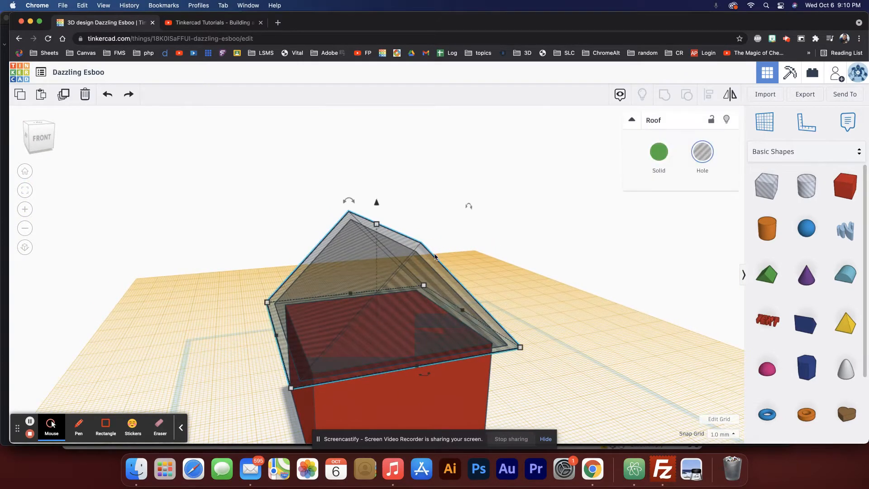
pyautogui.click(726, 122)
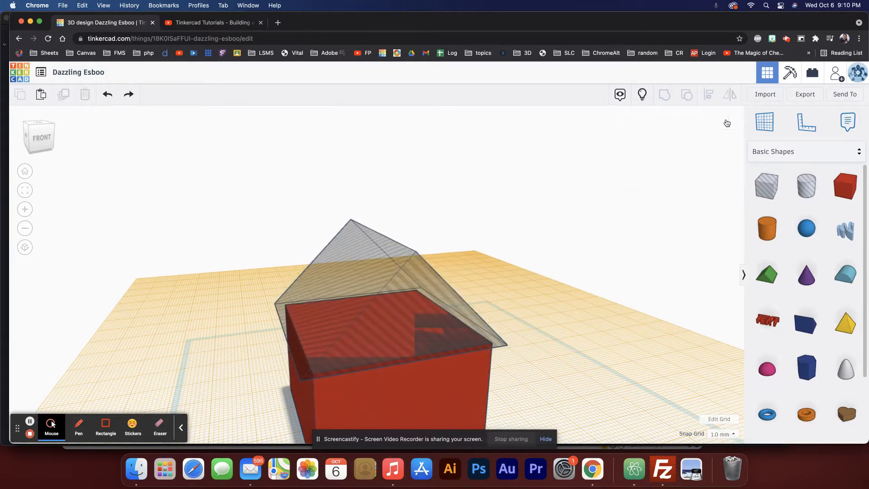
pyautogui.click(385, 257)
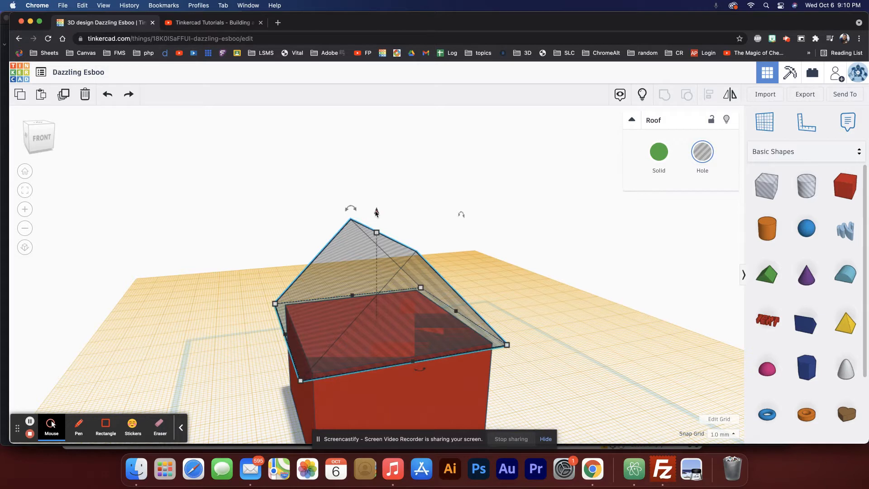
pyautogui.moveTo(376, 213); pyautogui.dragTo(377, 209)
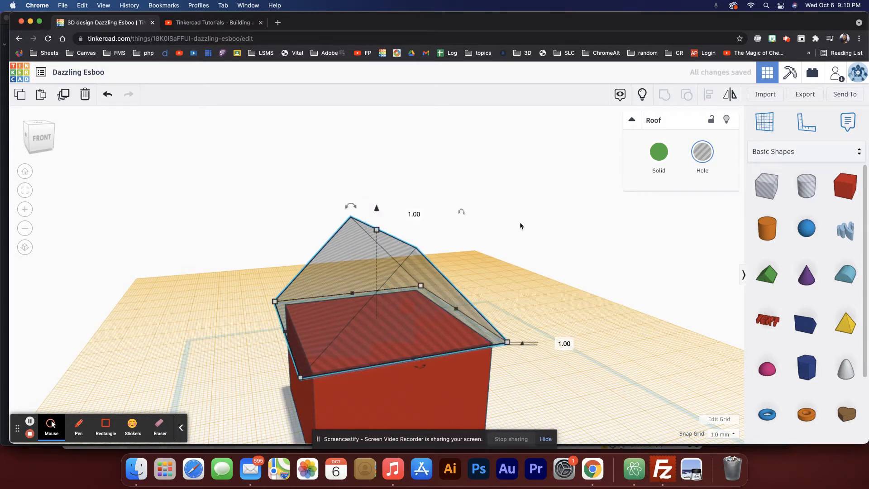
pyautogui.click(643, 96)
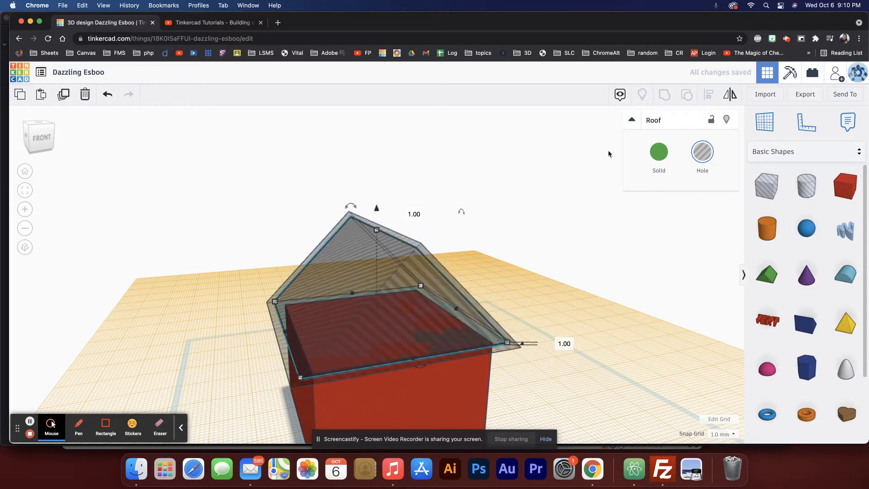
pyautogui.click(482, 248)
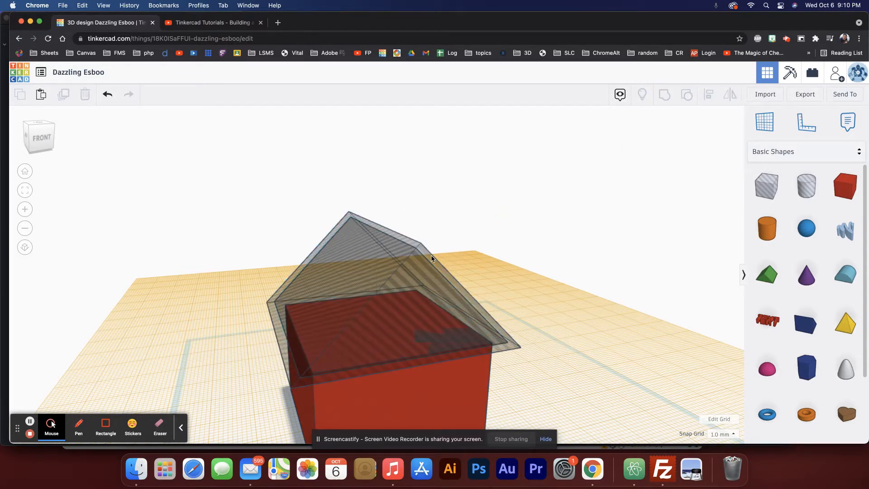
# - Make the outer roof solid and group it with the inner roof hole to hollow out the roof
pyautogui.moveTo(447, 258); pyautogui.dragTo(458, 235, button='right')
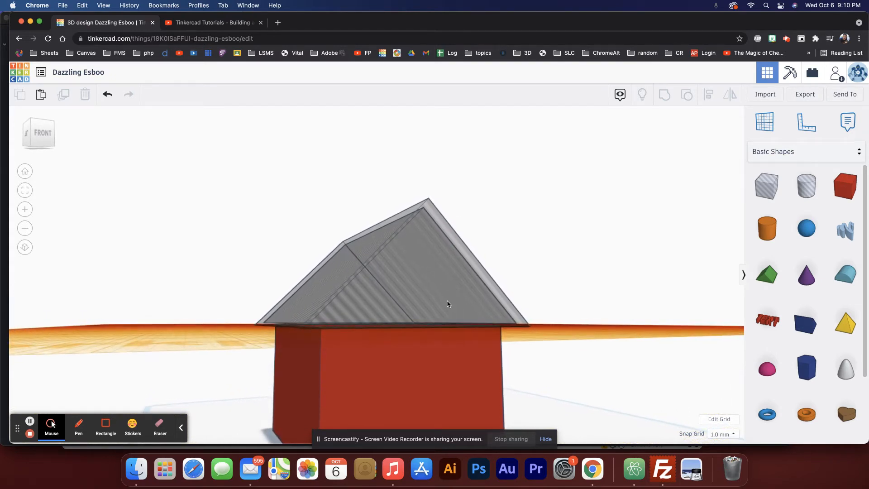
pyautogui.click(435, 215)
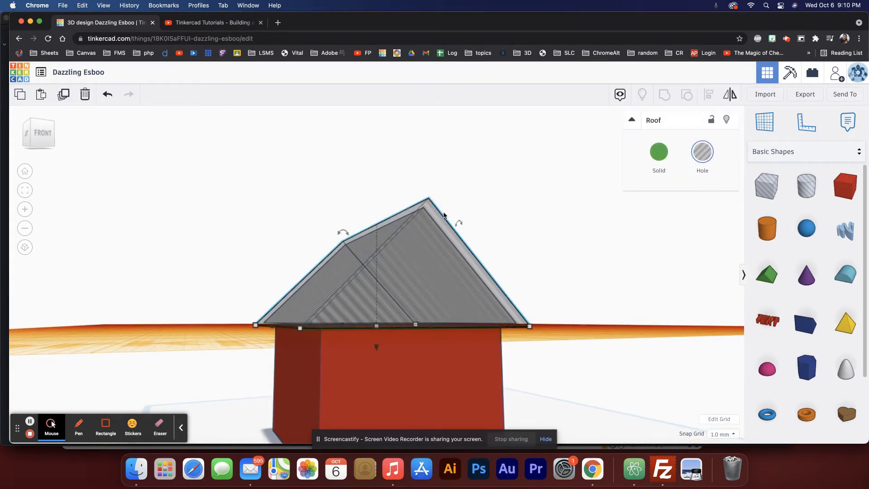
pyautogui.click(660, 154)
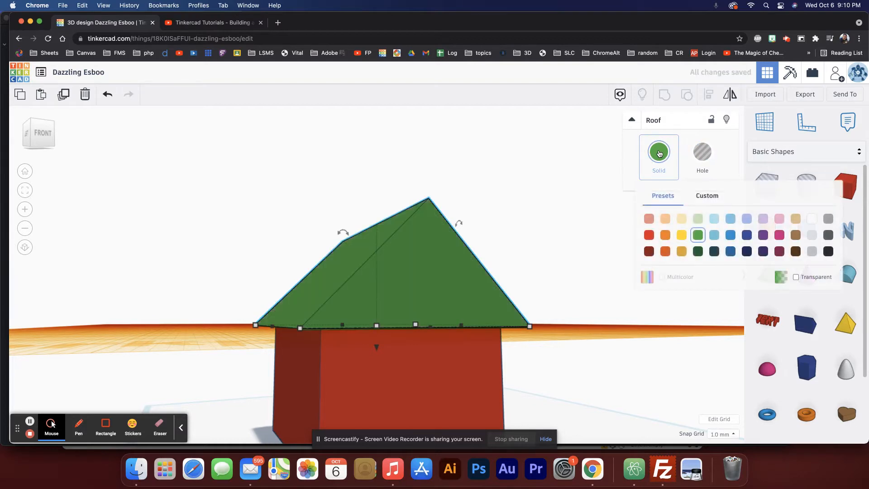
pyautogui.click(406, 229)
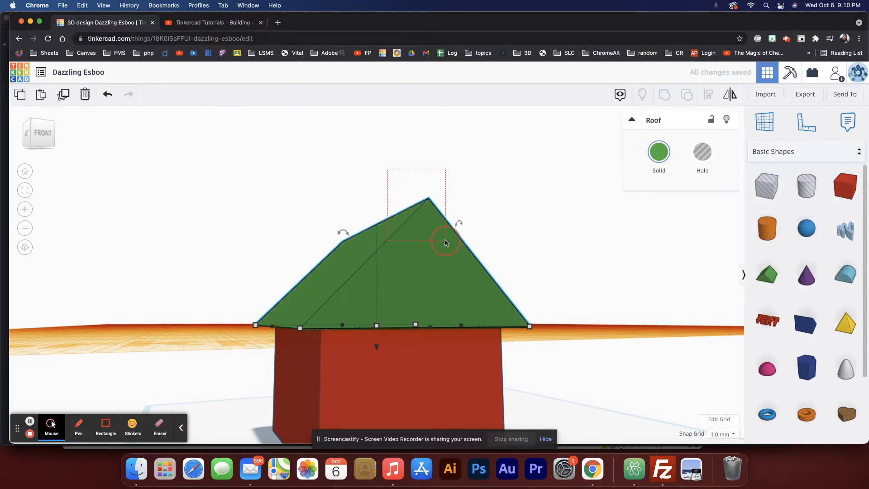
pyautogui.moveTo(444, 240); pyautogui.dragTo(445, 241)
pyautogui.click(664, 94)
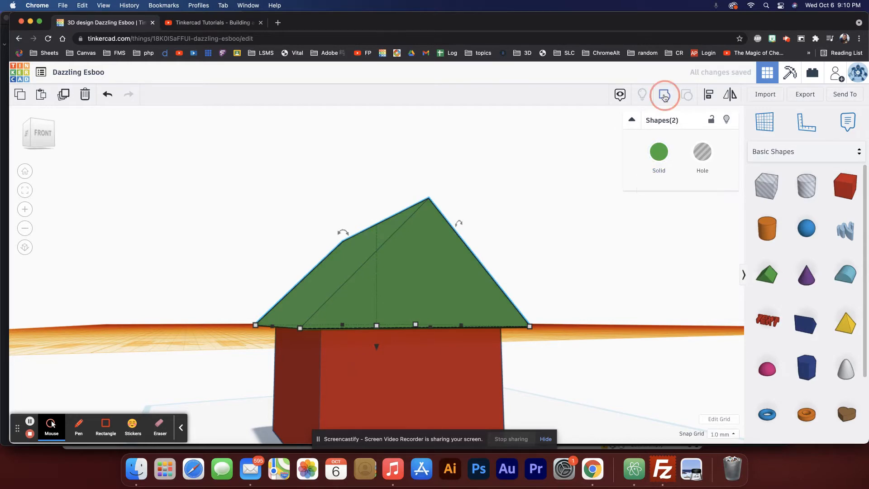
pyautogui.moveTo(534, 237); pyautogui.dragTo(488, 263, button='right')
# - Return the workplane from the box's top face to the base grid
pyautogui.click(765, 123)
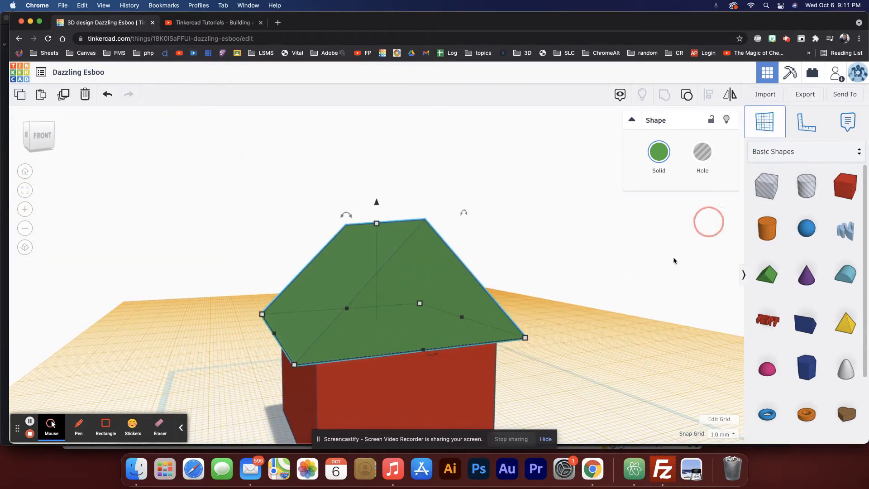
pyautogui.click(584, 369)
pyautogui.click(571, 388)
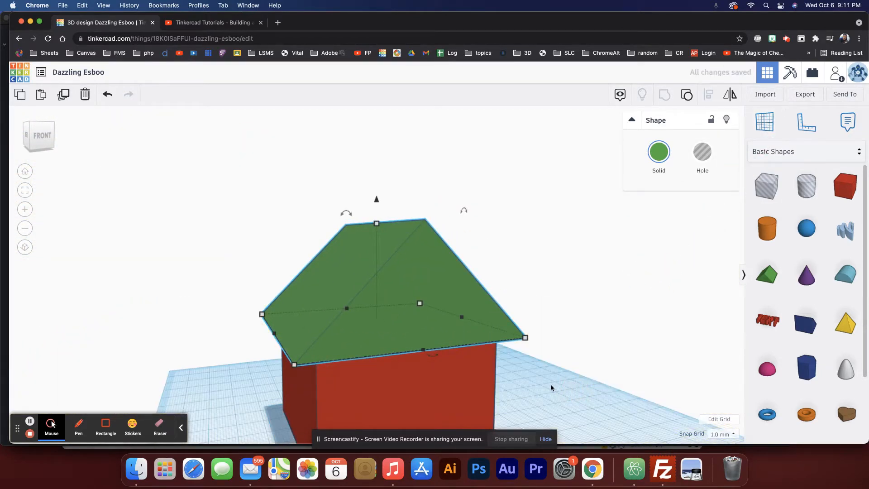
# - Place a box hole at the house's front, narrow it to a door shape and position it through the base of the front wall
pyautogui.click(442, 388)
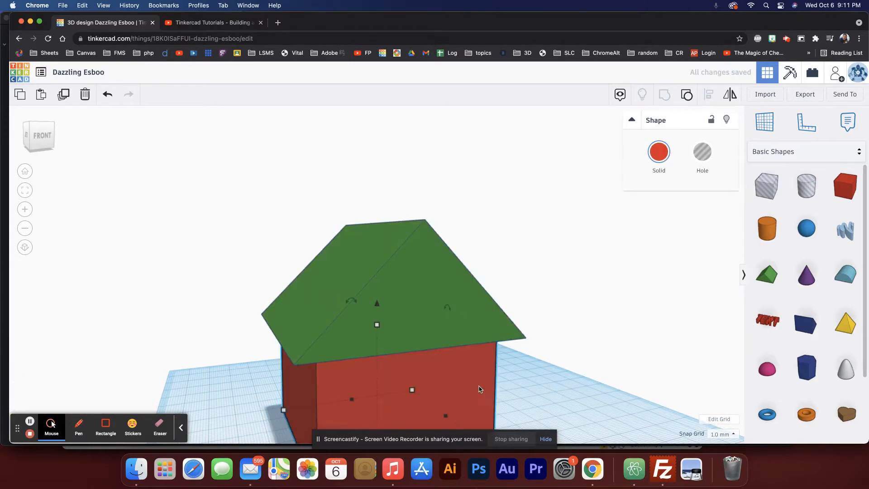
pyautogui.press('f')
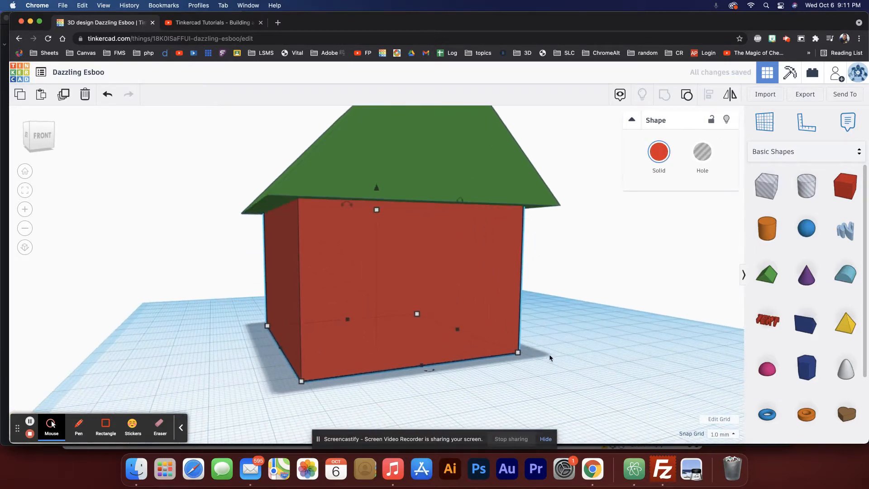
pyautogui.click(521, 293)
pyautogui.moveTo(521, 293)
pyautogui.mouseDown(button='right')
pyautogui.moveTo(469, 294)
pyautogui.moveTo(518, 289)
pyautogui.mouseUp(button='right')
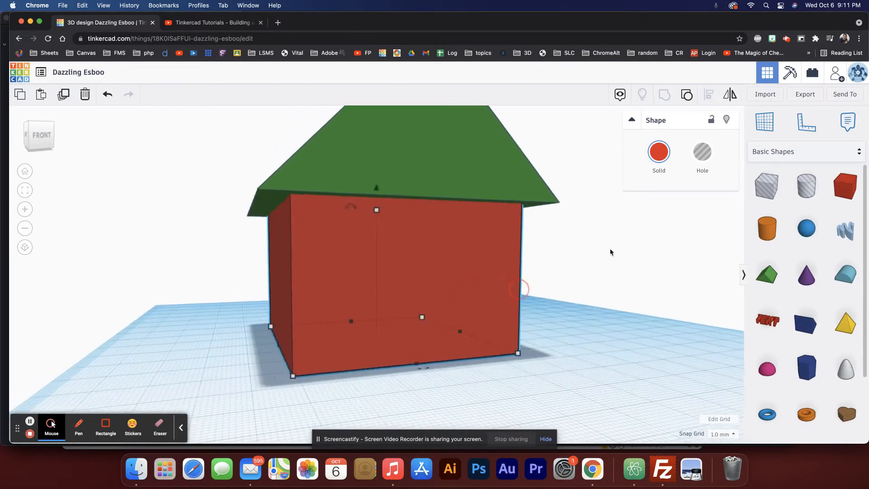
pyautogui.moveTo(757, 183); pyautogui.dragTo(393, 384)
pyautogui.moveTo(458, 397); pyautogui.dragTo(409, 404)
pyautogui.moveTo(385, 361); pyautogui.dragTo(424, 326)
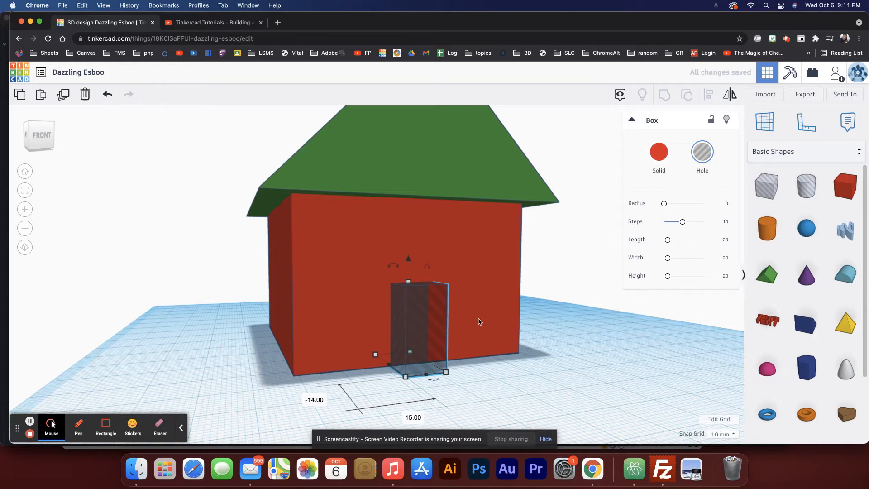
# - Group the door hole with the house walls to cut the door opening, and clear the selection
pyautogui.moveTo(541, 363); pyautogui.dragTo(393, 349)
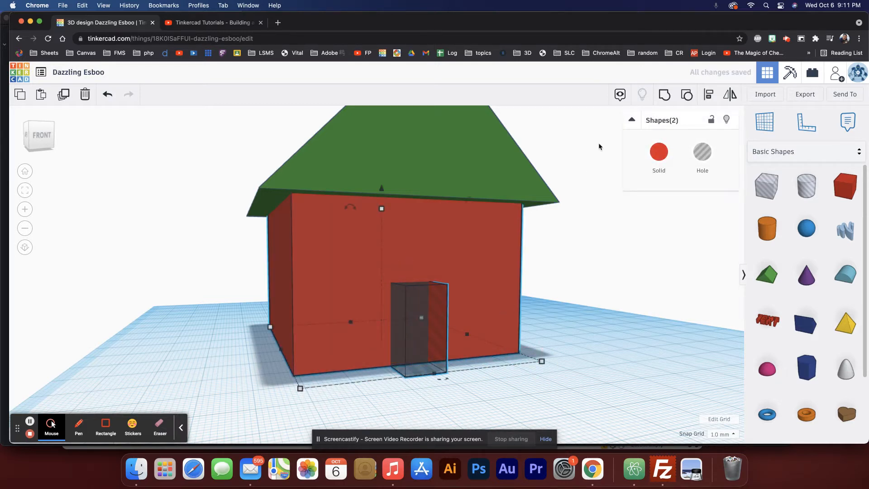
pyautogui.click(663, 94)
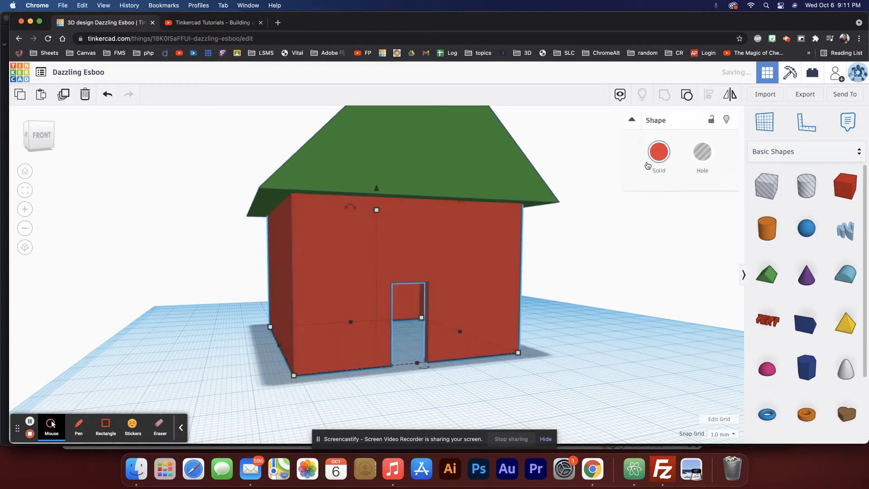
pyautogui.click(519, 365)
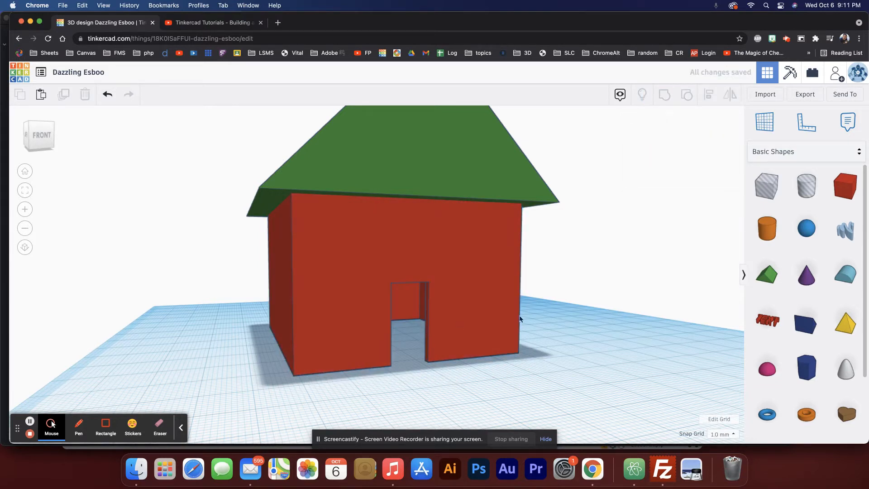
# - Place a box hole in the front wall to the right of the door, shrink its base to 10 x 10 mm and raise it 9 mm
pyautogui.moveTo(767, 185); pyautogui.dragTo(487, 365)
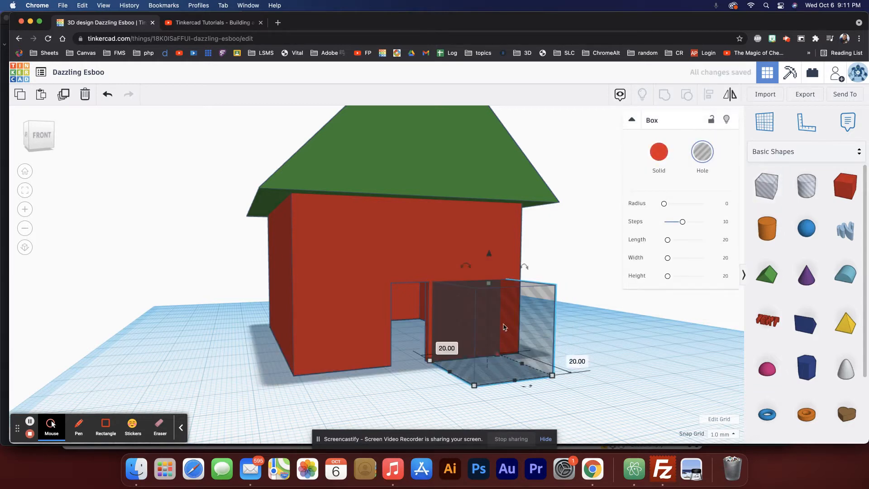
pyautogui.moveTo(489, 289); pyautogui.dragTo(487, 325)
pyautogui.moveTo(552, 376); pyautogui.dragTo(493, 369)
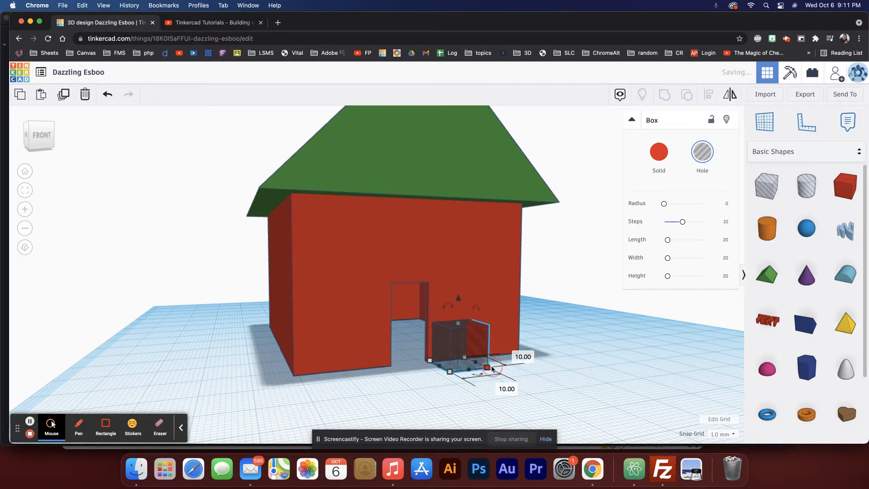
pyautogui.moveTo(457, 300); pyautogui.dragTo(462, 263)
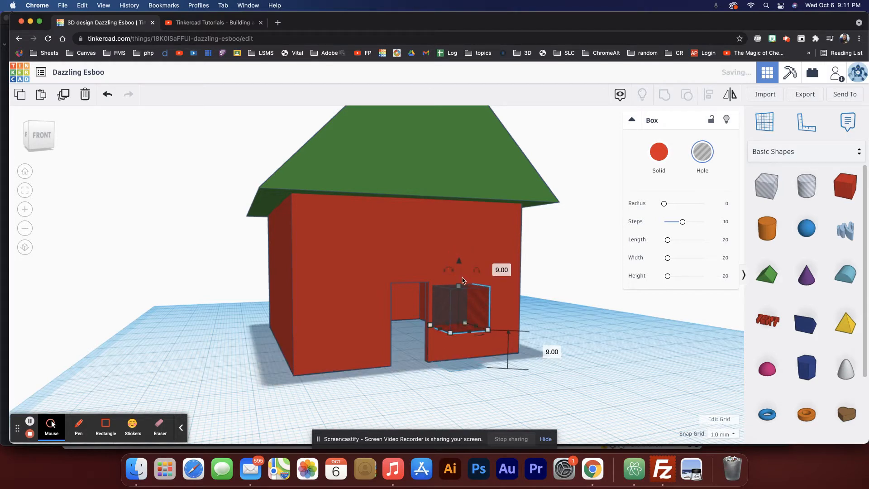
# - Position the window hole in the front wall roughly midway between the door and the right corner
pyautogui.press('Right')
pyautogui.press('Right')
pyautogui.press('Right')
pyautogui.press('Right')
pyautogui.press('Right')
pyautogui.press('Right')
pyautogui.press('Right')
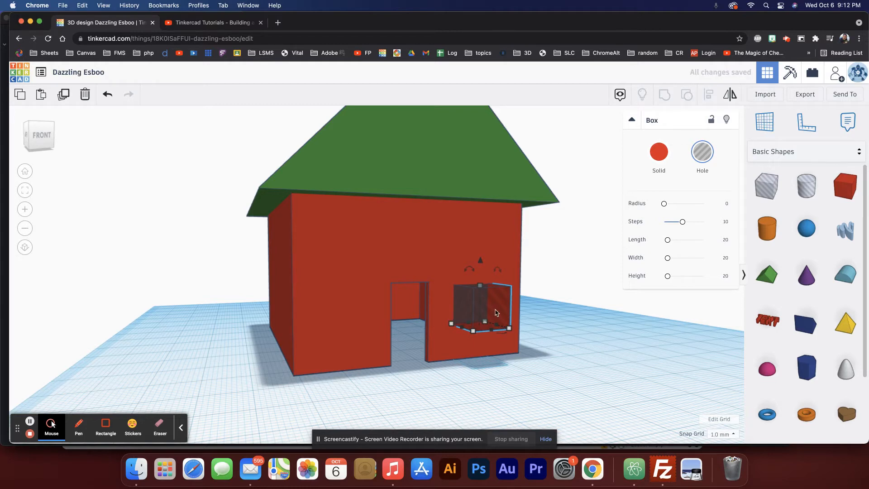
pyautogui.press('Left')
pyautogui.press('Left')
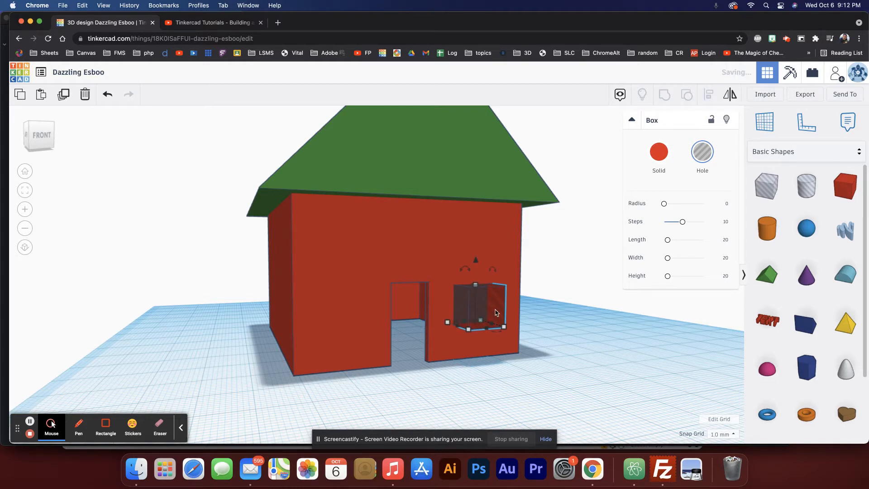
pyautogui.press('Left')
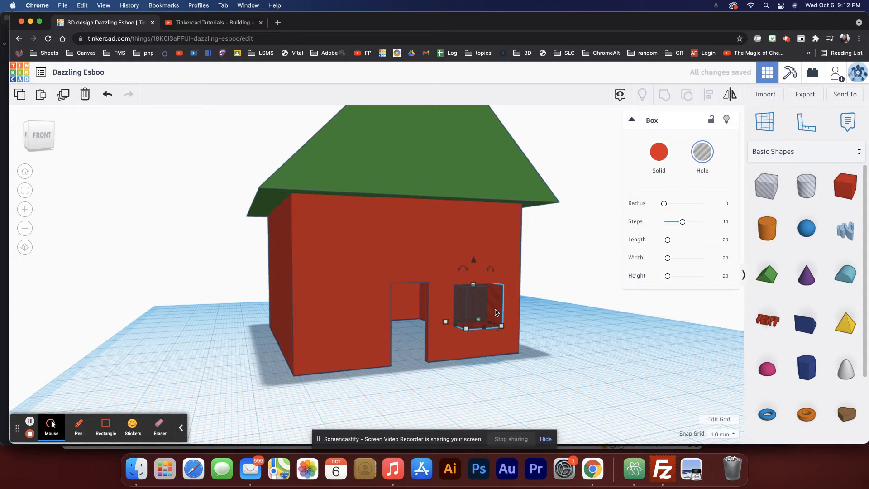
# - Duplicate the window hole and move the copy along the front wall to the left side of the door
pyautogui.press('Left')
pyautogui.press('Left')
pyautogui.press('Left')
pyautogui.press('Left')
pyautogui.press('Left')
pyautogui.press('Left')
pyautogui.press('Left')
pyautogui.press('Left')
pyautogui.press('Left')
pyautogui.press('Left')
pyautogui.press('Left')
pyautogui.press('Left')
pyautogui.press('Left')
pyautogui.press('Left')
pyautogui.press('Left')
pyautogui.press('Left')
pyautogui.press('Left')
pyautogui.press('Left')
pyautogui.press('Left')
pyautogui.press('Left')
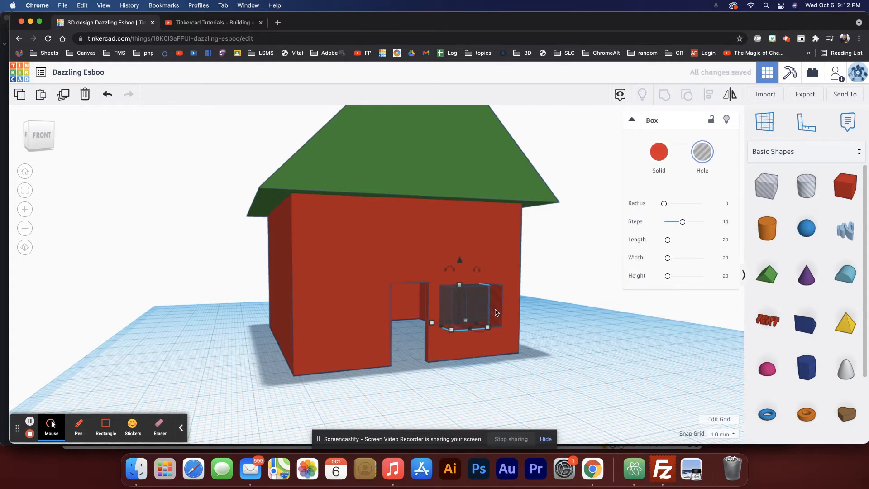
pyautogui.press('Left')
pyautogui.press('Left')
pyautogui.press('Left')
pyautogui.press('Left')
pyautogui.press('Left')
pyautogui.press('Left')
pyautogui.press('Left')
pyautogui.press('Left')
pyautogui.press('Left')
pyautogui.press('Left')
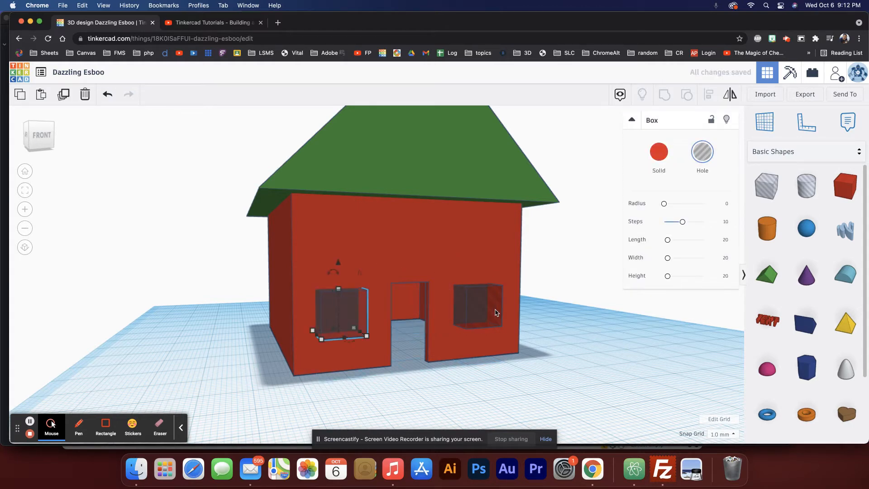
# - Fine-tune the left window hole's sideways position between the door and the wall's left edge
pyautogui.press('Right')
pyautogui.press('Right')
pyautogui.press('Right')
pyautogui.press('Right')
pyautogui.moveTo(497, 312); pyautogui.dragTo(445, 311, button='right')
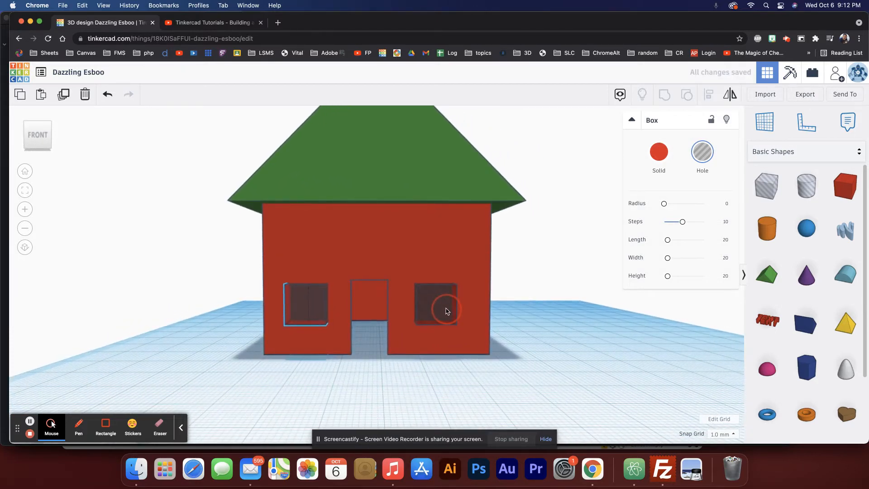
pyautogui.scroll(2, 446, 311)
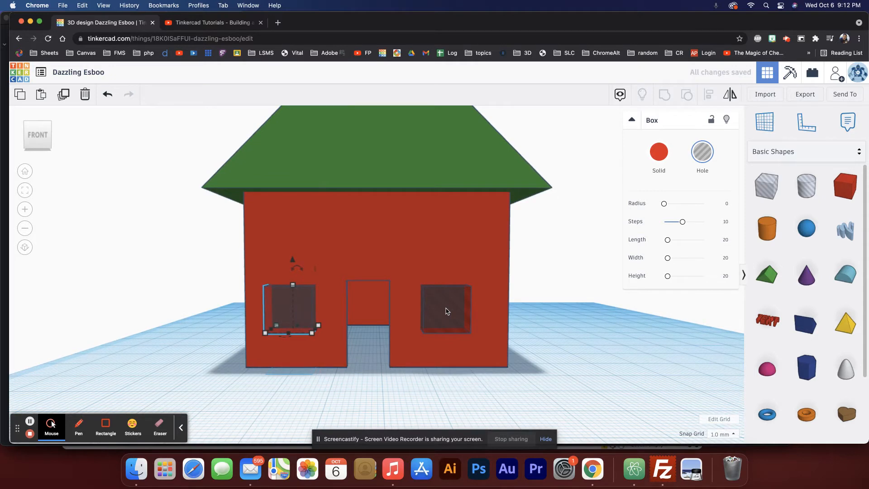
pyautogui.press('Left')
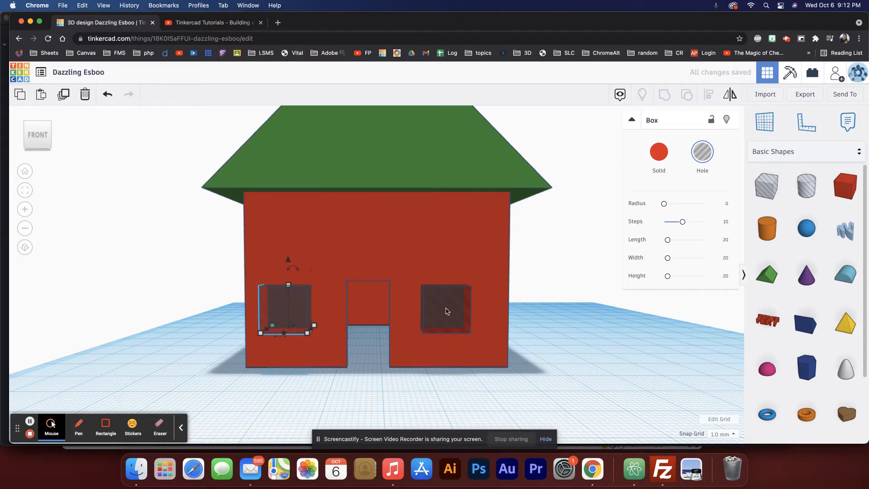
pyautogui.press('Right')
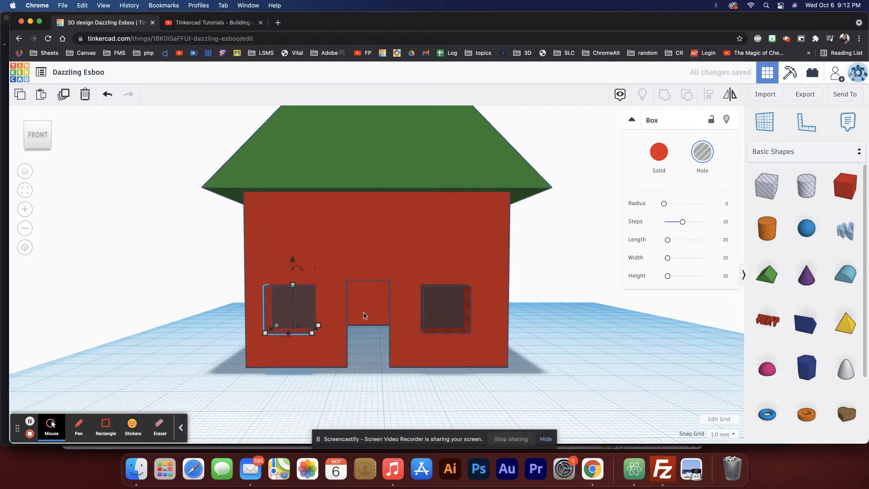
# - Widen the window hole to the right of the door into a wide window, keeping its height
pyautogui.click(439, 309)
pyautogui.moveTo(429, 310); pyautogui.dragTo(452, 310, button='right')
pyautogui.moveTo(436, 326); pyautogui.dragTo(424, 331)
pyautogui.moveTo(481, 329); pyautogui.dragTo(504, 328)
# - Group the walls with both front window holes to cut the front windows
pyautogui.moveTo(551, 293); pyautogui.dragTo(270, 343)
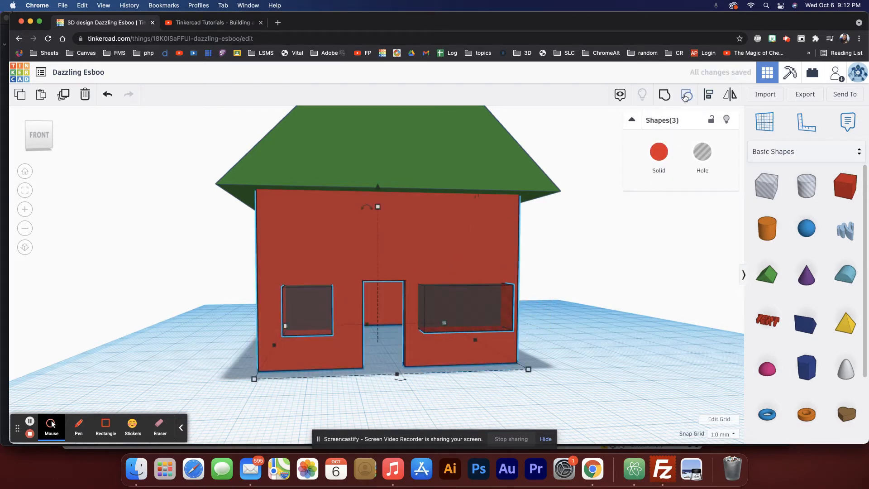
pyautogui.click(661, 97)
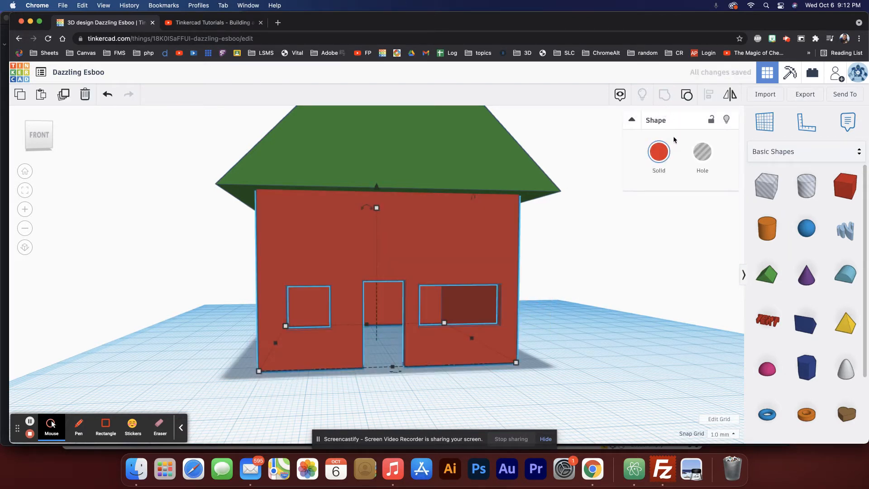
# - Place a window-sized box hole in the house's right side wall, raised 8 mm and moved toward the front corner
pyautogui.moveTo(601, 274); pyautogui.dragTo(454, 280, button='right')
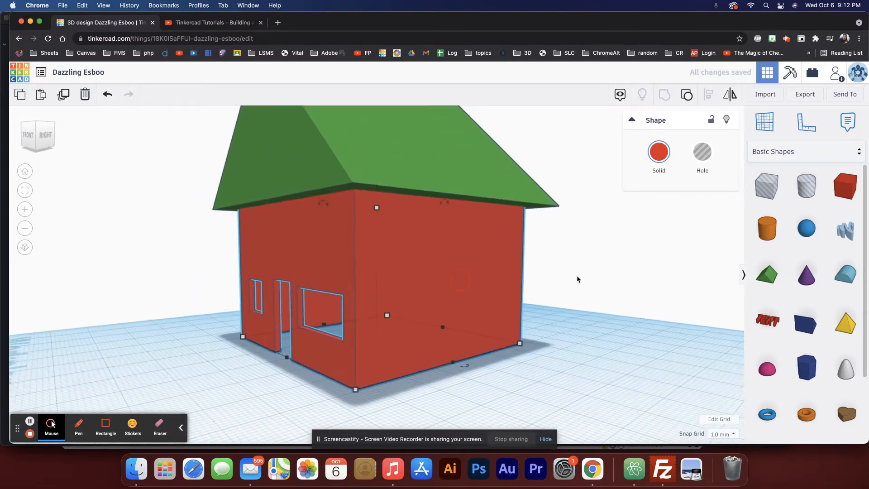
pyautogui.moveTo(769, 192); pyautogui.dragTo(461, 369)
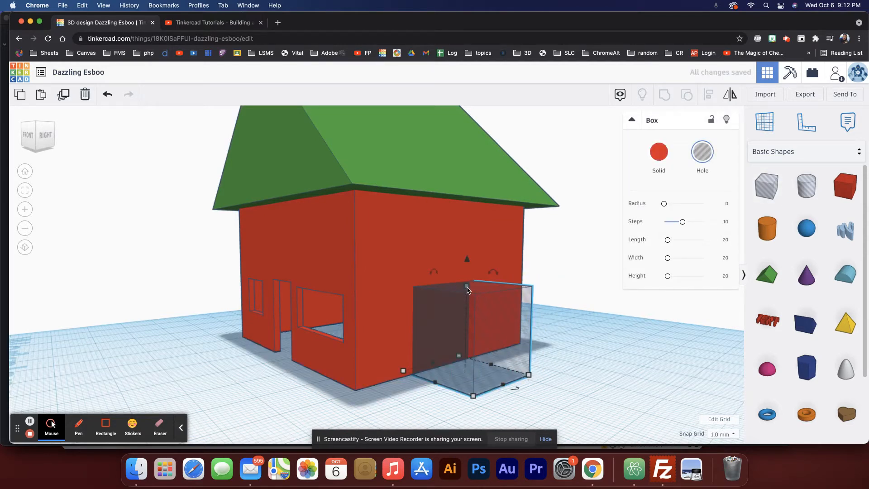
pyautogui.moveTo(468, 290)
pyautogui.mouseDown()
pyautogui.moveTo(464, 333)
pyautogui.moveTo(470, 275)
pyautogui.mouseUp()
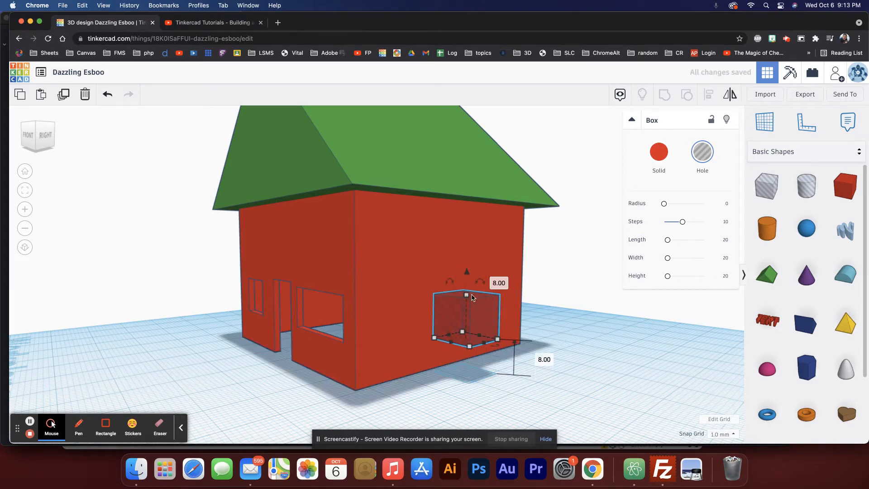
pyautogui.hotkey('shift', 'Left')
pyautogui.hotkey('shift', 'Left')
pyautogui.hotkey('shift', 'Left')
pyautogui.hotkey('shift', 'Right')
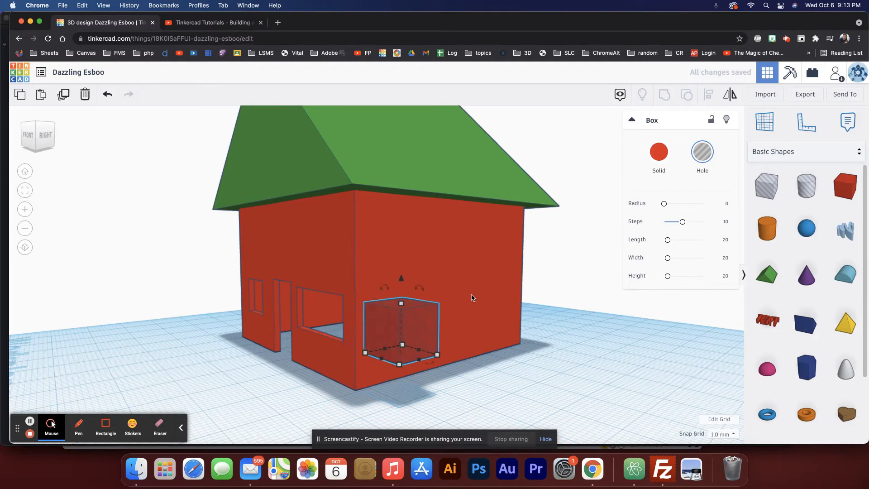
# - Raise the side window hole to the front windows' level and push it deeper into the right side wall
pyautogui.moveTo(401, 367); pyautogui.dragTo(432, 307, button='right')
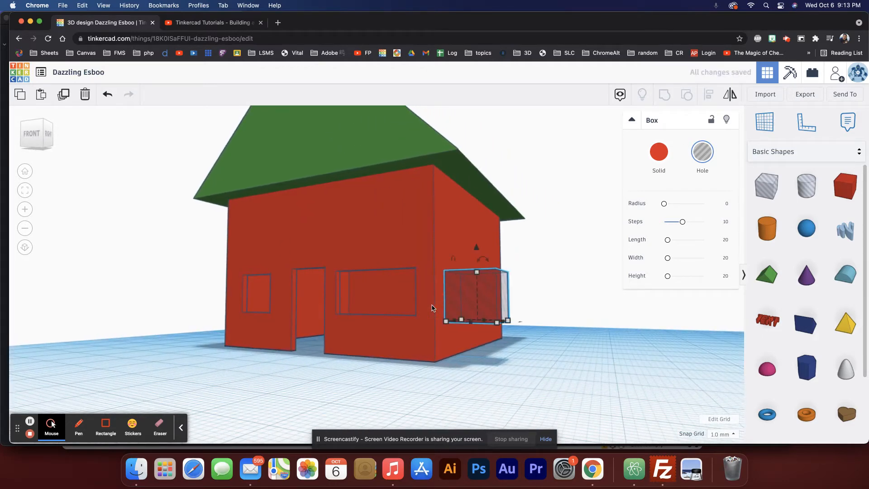
pyautogui.hotkey('ctrl', 'Up')
pyautogui.hotkey('ctrl', 'Up')
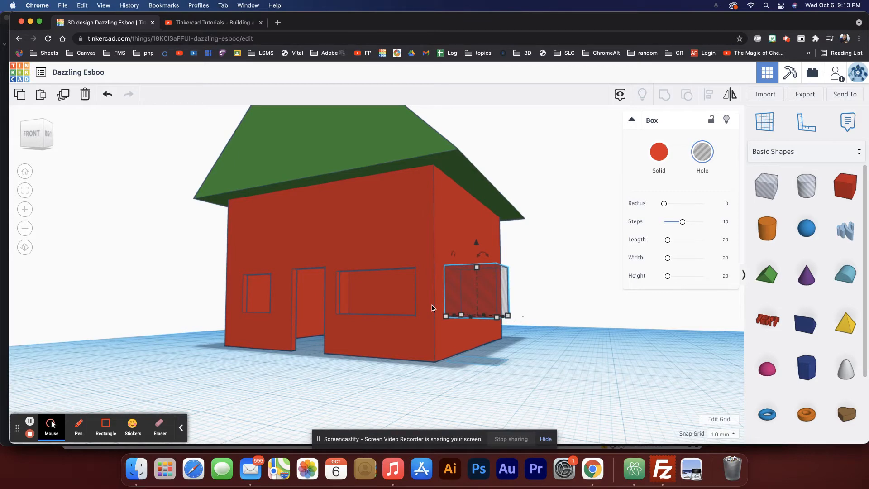
pyautogui.moveTo(432, 308); pyautogui.dragTo(432, 309, button='right')
pyautogui.press('Left')
pyautogui.press('Left')
pyautogui.press('Left')
pyautogui.press('Left')
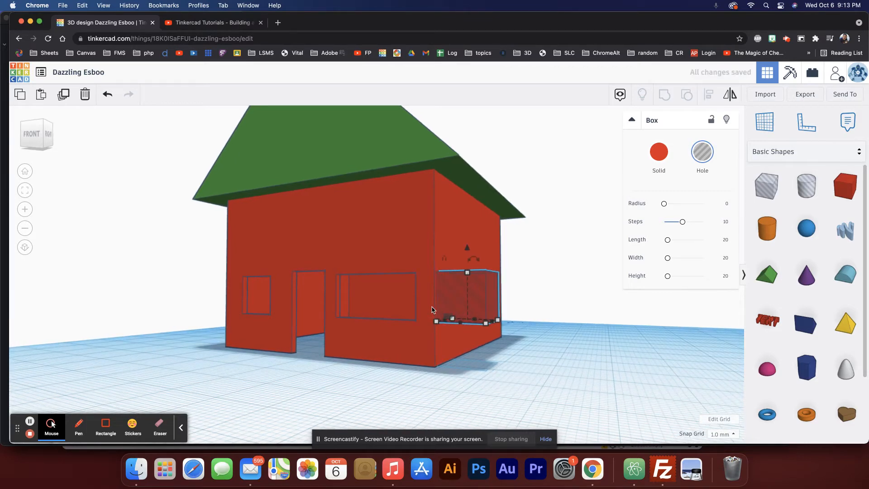
pyautogui.press('Right')
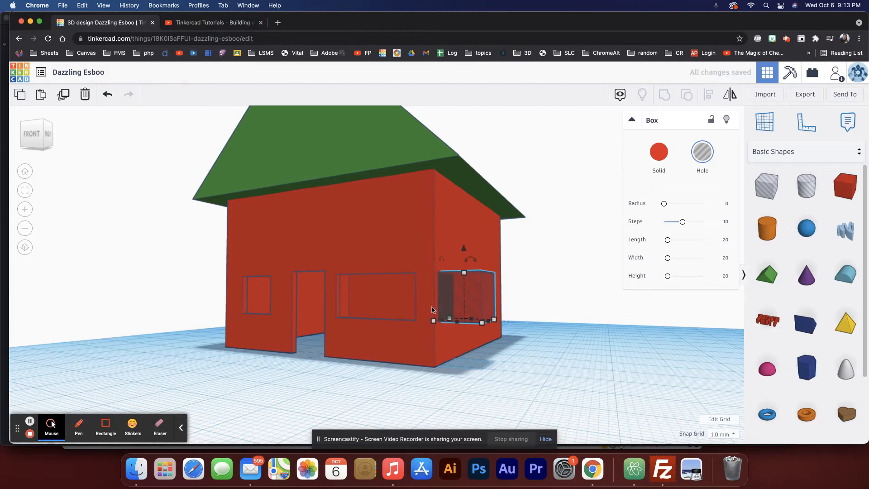
# - Move the side window hole along the right side wall to near the wall's middle
pyautogui.moveTo(432, 310); pyautogui.dragTo(315, 311, button='right')
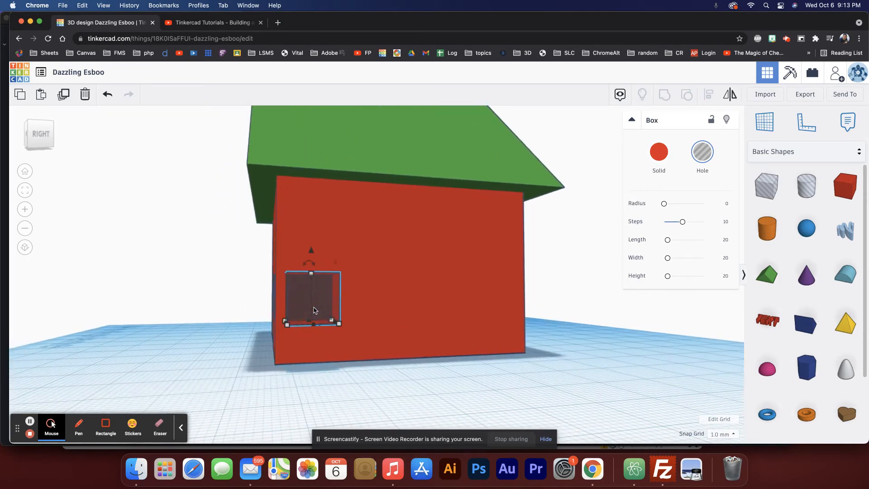
pyautogui.hotkey('shift', 'Right')
pyautogui.hotkey('shift', 'Right')
pyautogui.hotkey('shift', 'Right')
pyautogui.hotkey('shift', 'Right')
pyautogui.hotkey('shift', 'Right')
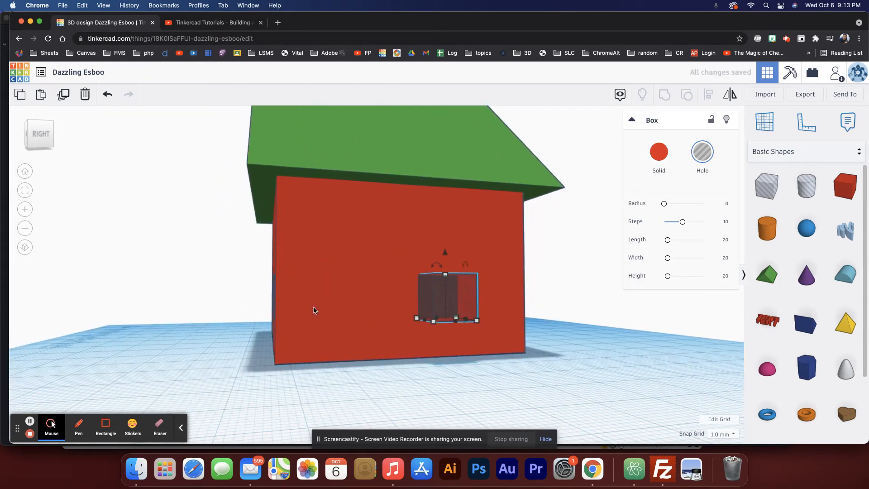
pyautogui.hotkey('shift', 'Left')
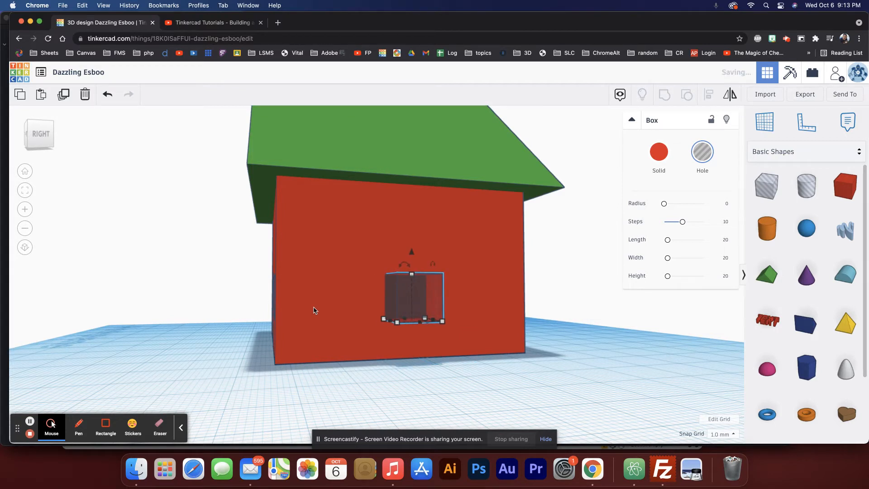
# - Try to cut the side window by grouping its hole with the walls, and undo the grouping
pyautogui.moveTo(428, 320); pyautogui.dragTo(391, 323)
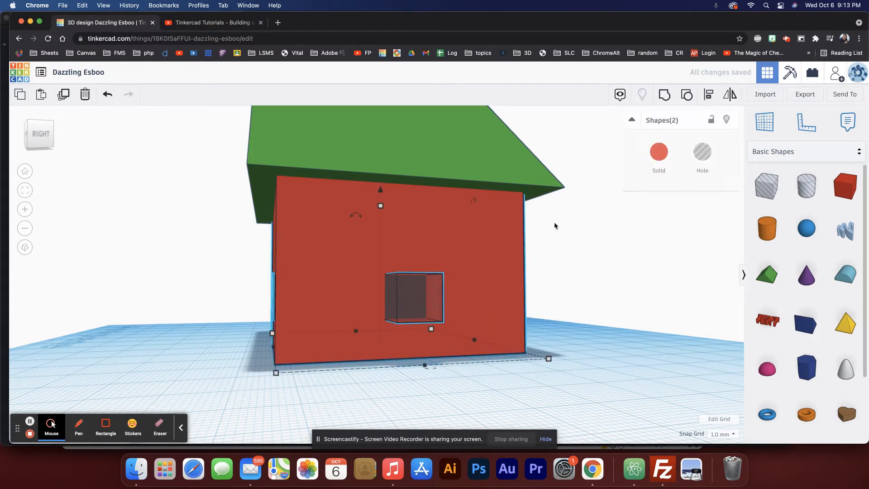
pyautogui.click(666, 95)
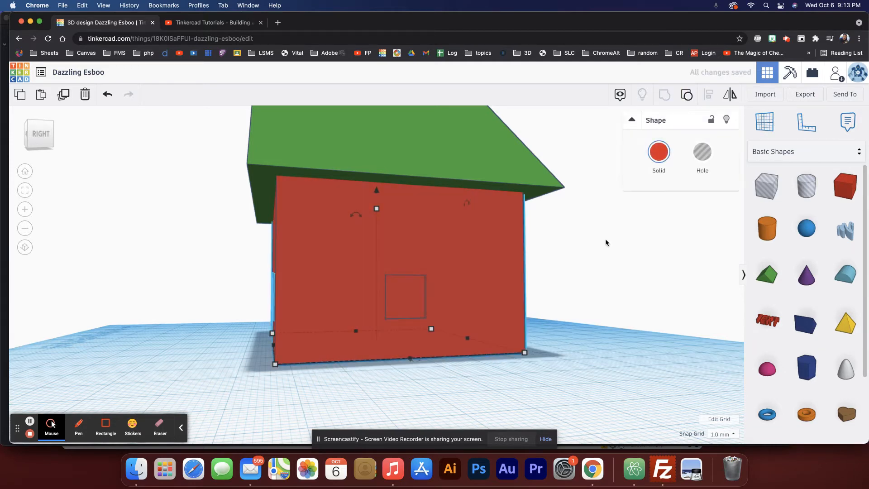
pyautogui.moveTo(594, 257); pyautogui.dragTo(566, 282)
pyautogui.moveTo(566, 282)
pyautogui.mouseDown(button='right')
pyautogui.moveTo(546, 310)
pyautogui.moveTo(636, 284)
pyautogui.moveTo(582, 285)
pyautogui.moveTo(651, 273)
pyautogui.moveTo(624, 285)
pyautogui.moveTo(498, 292)
pyautogui.mouseUp(button='right')
pyautogui.press('super+z')
# - Select only the side window hole and push it further inward through the right side wall
pyautogui.click(500, 294)
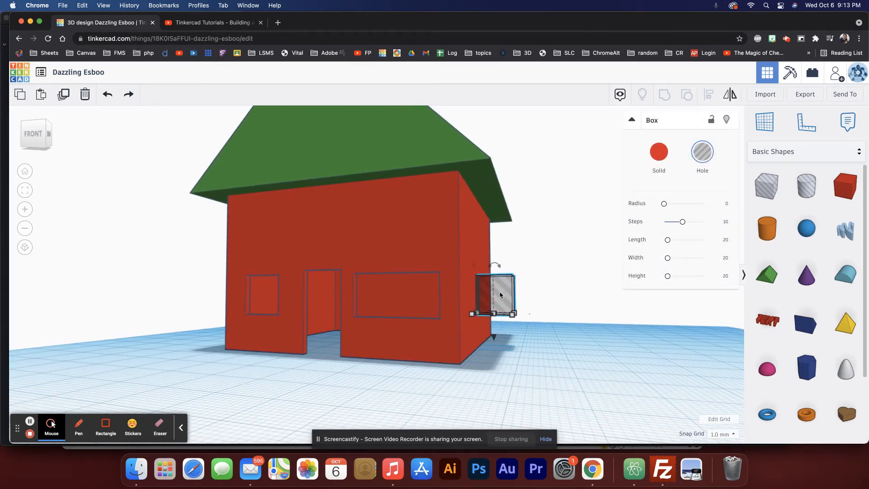
pyautogui.press('Left')
pyautogui.press('Left')
pyautogui.press('Left')
pyautogui.press('Left')
pyautogui.press('Left')
pyautogui.press('Left')
pyautogui.press('Left')
pyautogui.press('Left')
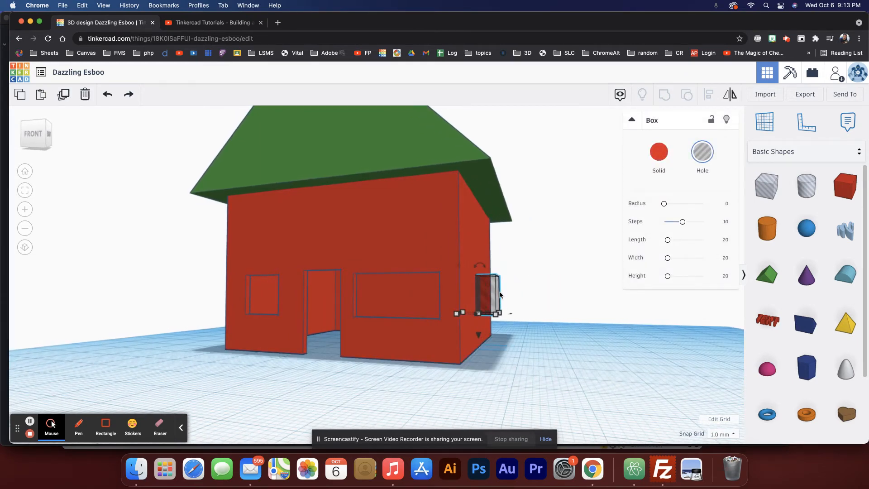
# - Group the side window hole with the walls to cut the window through the right side wall
pyautogui.scroll(5, 500, 294)
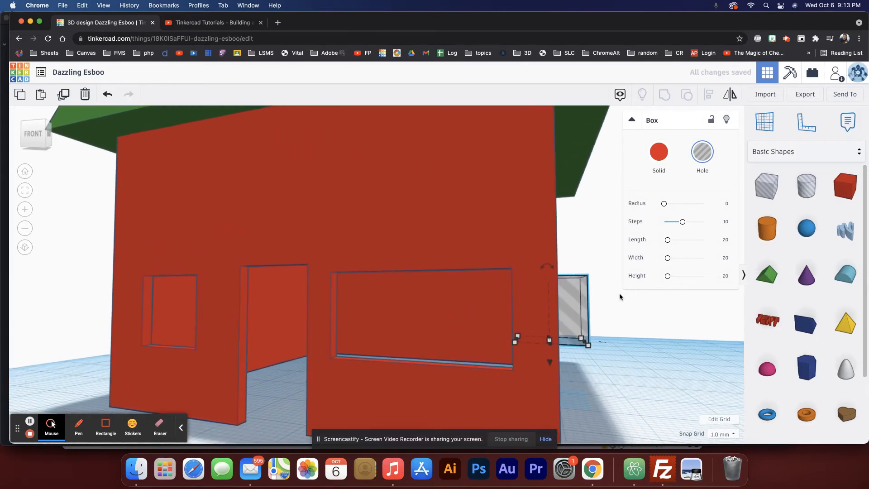
pyautogui.keyDown('shift'); pyautogui.click(481, 340); pyautogui.keyUp('shift')
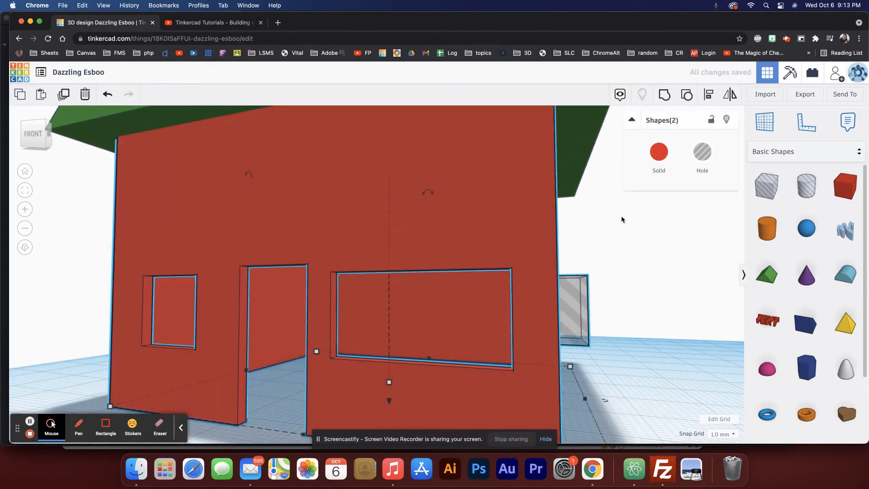
pyautogui.click(665, 94)
pyautogui.moveTo(585, 240); pyautogui.dragTo(526, 266, button='right')
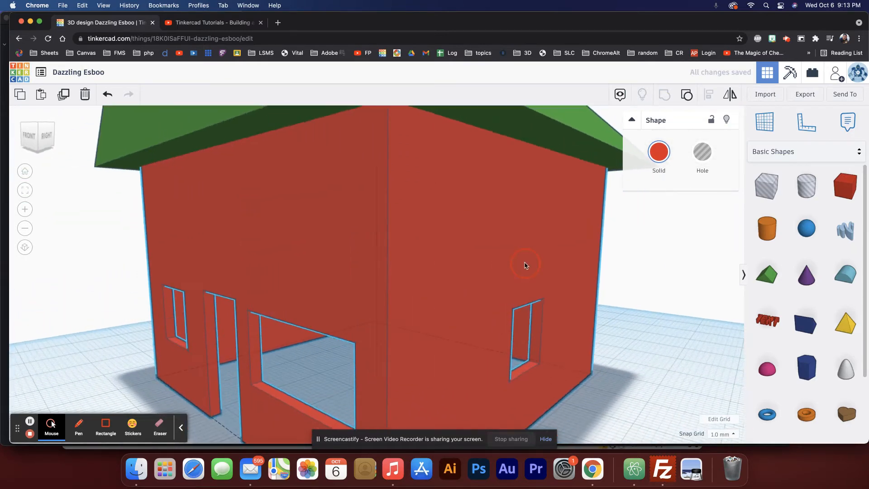
# - Undo the side window grouping, duplicate the window hole, and move the copy out behind the house
pyautogui.press('super+z')
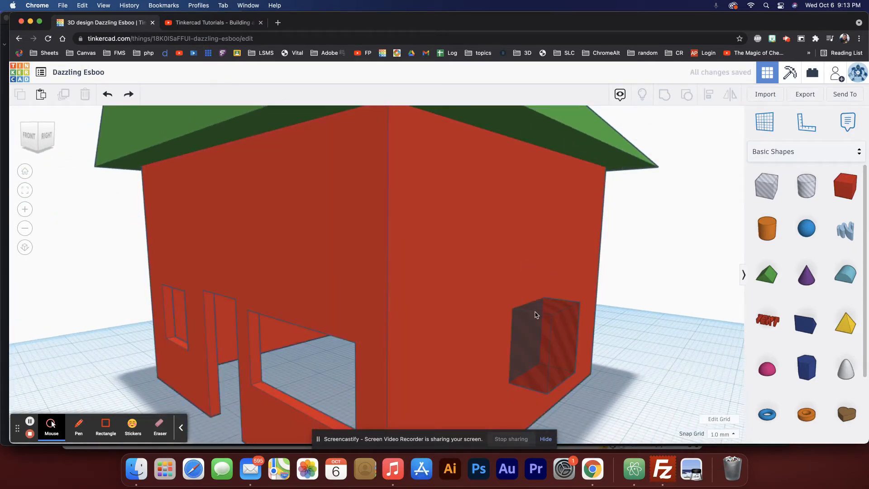
pyautogui.moveTo(544, 335); pyautogui.dragTo(490, 338, button='right')
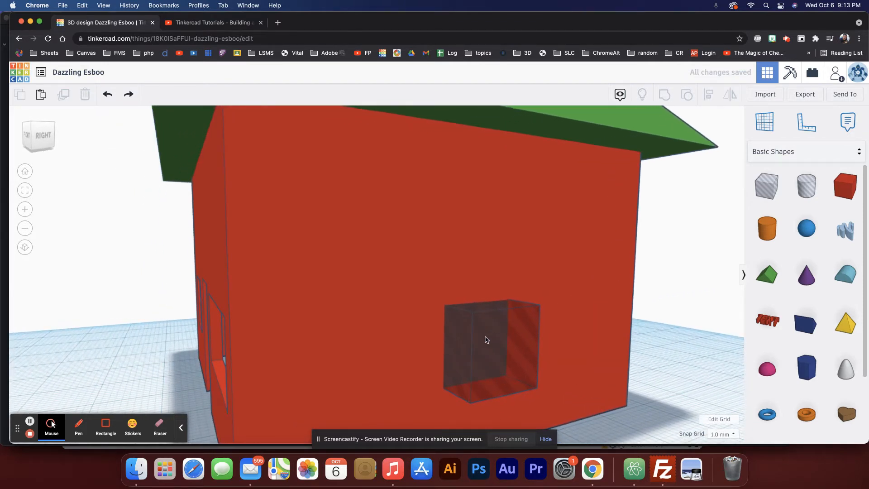
pyautogui.click(486, 339)
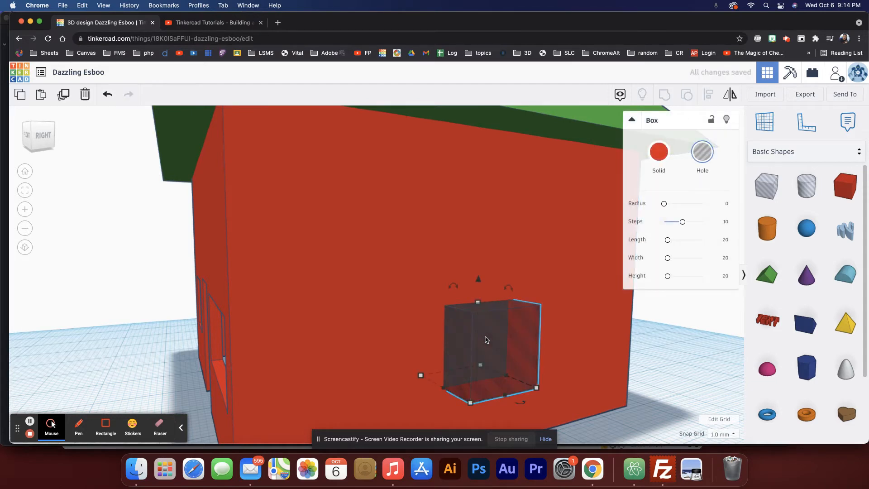
pyautogui.hotkey('ctrl', 'v')
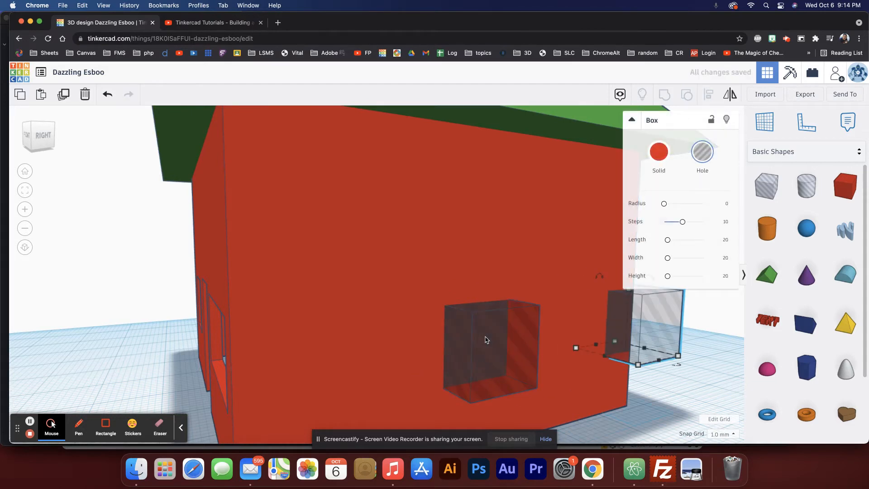
pyautogui.hotkey('shift', 'Right')
pyautogui.hotkey('shift', 'Right')
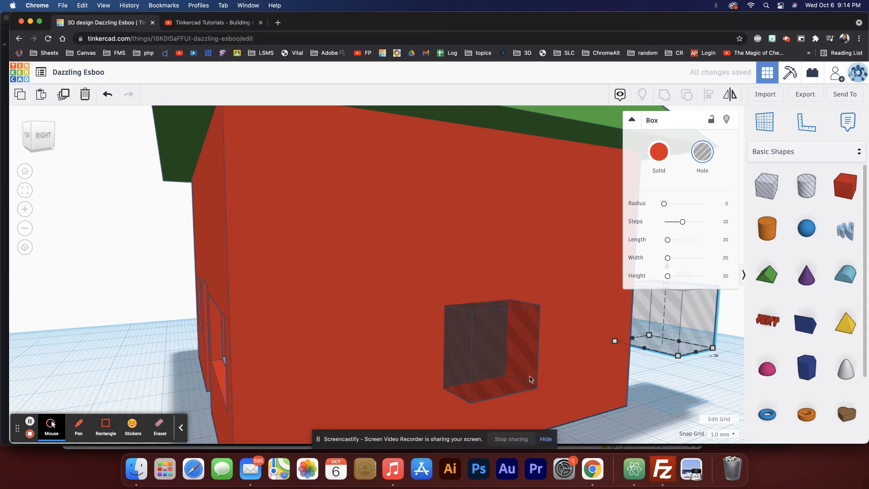
# - Group the original side window hole with the walls to cut the window through the right side wall
pyautogui.scroll(-6, 531, 379)
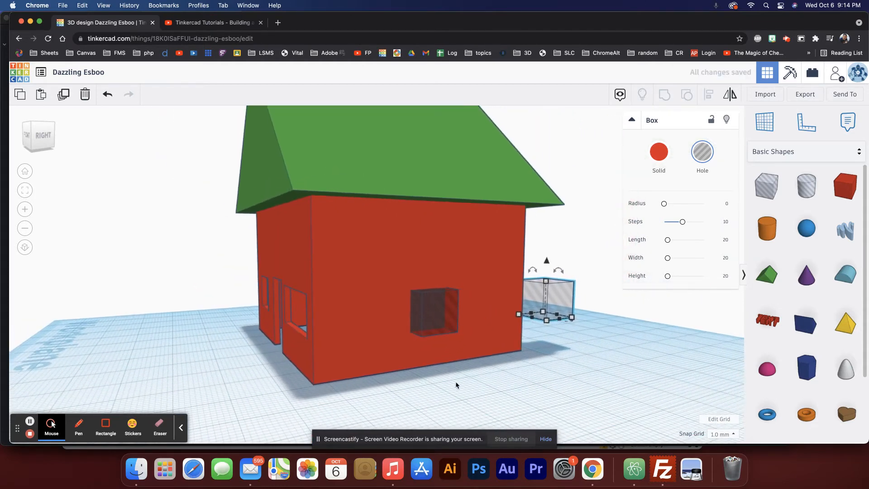
pyautogui.moveTo(440, 354); pyautogui.dragTo(431, 320)
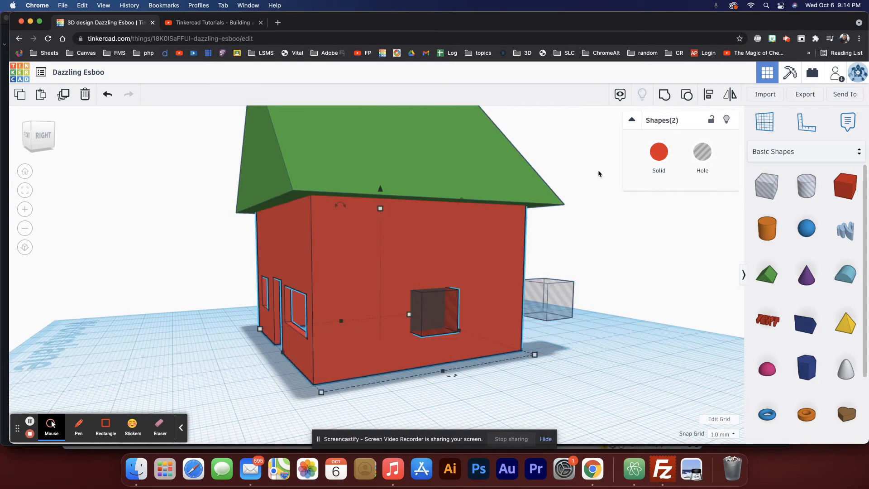
pyautogui.click(664, 94)
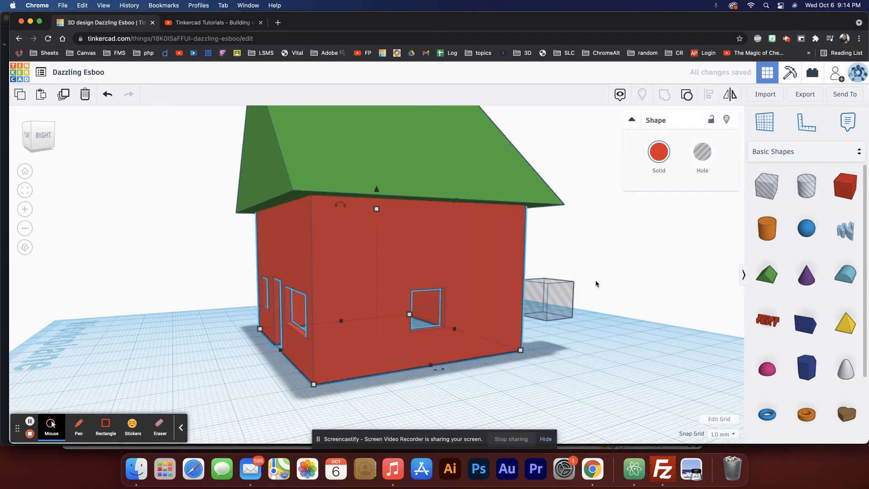
# - Move the spare window hole along and into the back wall, near the corner with the right side wall
pyautogui.moveTo(596, 283); pyautogui.dragTo(381, 348, button='right')
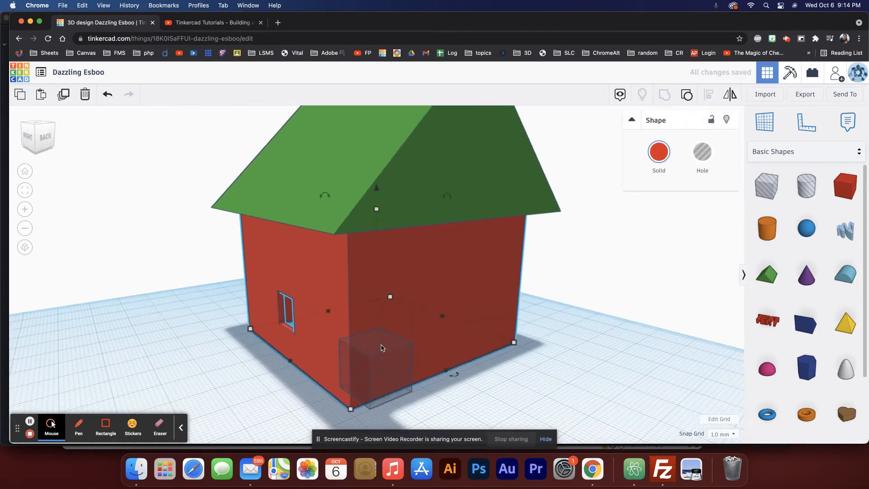
pyautogui.click(382, 351)
pyautogui.press('Right')
pyautogui.press('Right')
pyautogui.press('Right')
pyautogui.press('Right')
pyautogui.press('Right')
pyautogui.press('Right')
pyautogui.press('Right')
pyautogui.press('Right')
pyautogui.press('Right')
pyautogui.press('Right')
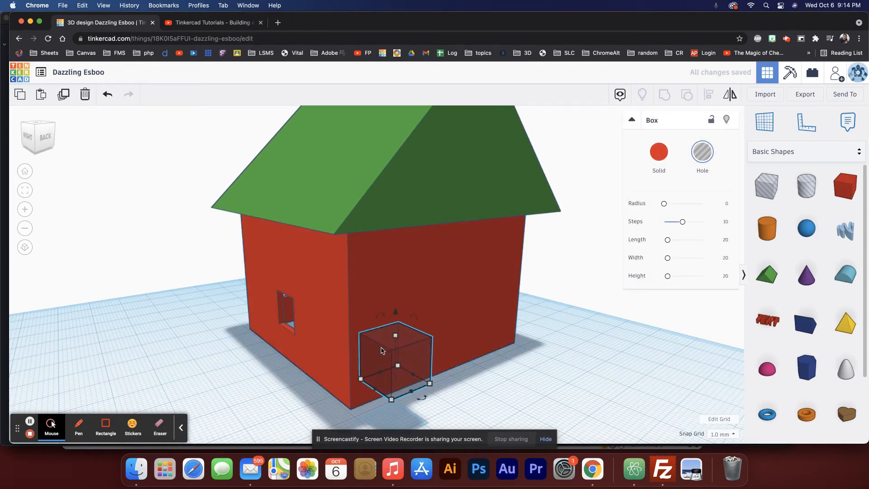
pyautogui.press('Right')
pyautogui.press('Right')
pyautogui.press('Right')
pyautogui.press('Right')
pyautogui.press('Right')
pyautogui.press('Left')
pyautogui.press('Left')
pyautogui.press('Left')
pyautogui.press('Left')
pyautogui.press('Left')
pyautogui.press('Left')
pyautogui.press('Left')
pyautogui.press('Left')
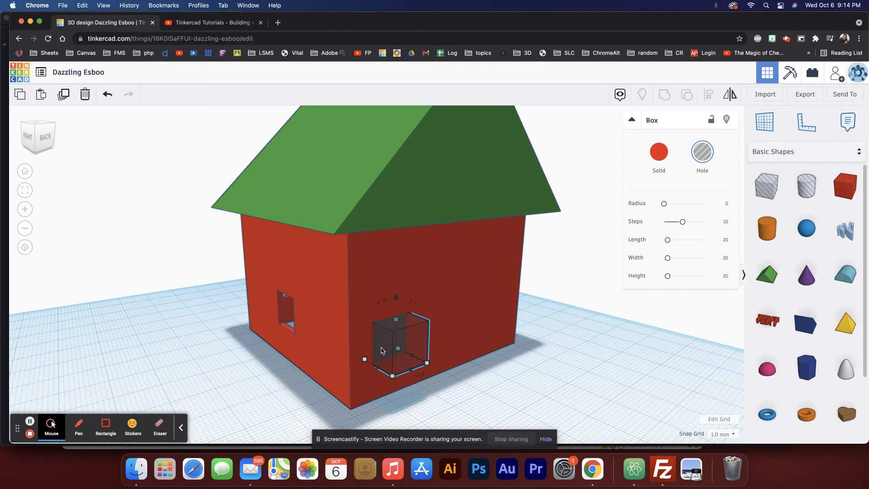
pyautogui.press('Right')
pyautogui.press('Left')
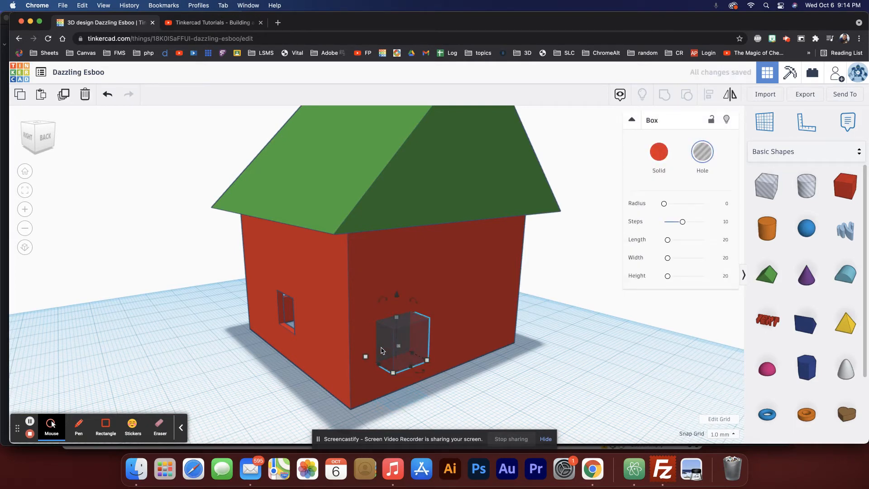
# - Duplicate the back window hole and move the copy along the back wall until it sits beside the first
pyautogui.press('Right')
pyautogui.press('Right')
pyautogui.press('Right')
pyautogui.press('Right')
pyautogui.press('Right')
pyautogui.press('Right')
pyautogui.press('Right')
pyautogui.press('Right')
pyautogui.press('Right')
pyautogui.press('Right')
pyautogui.press('Right')
pyautogui.press('Right')
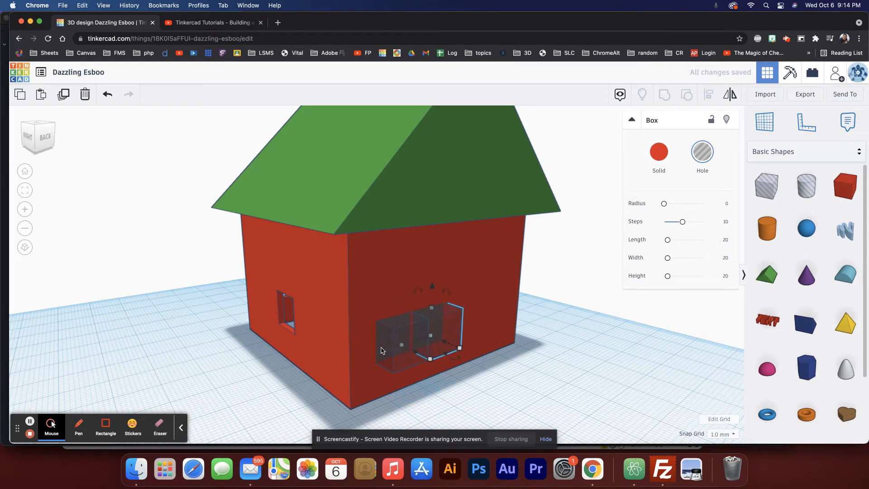
pyautogui.press('Right')
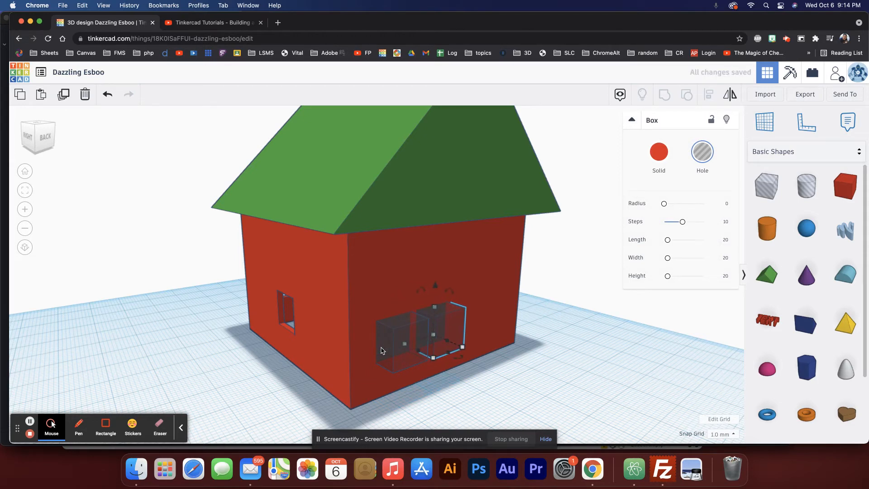
# - Try to cut the two back windows by grouping their holes with the walls, and undo the grouping
pyautogui.keyDown('shift'); pyautogui.click(401, 336); pyautogui.keyUp('shift')
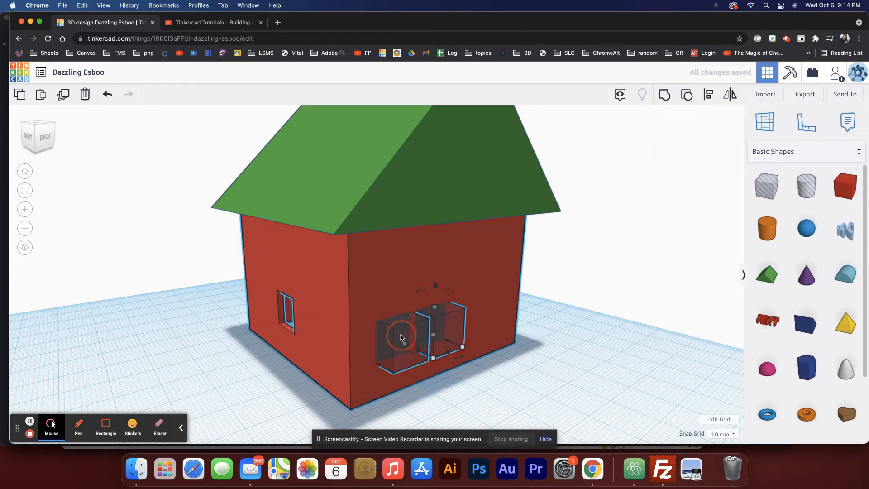
pyautogui.click(666, 96)
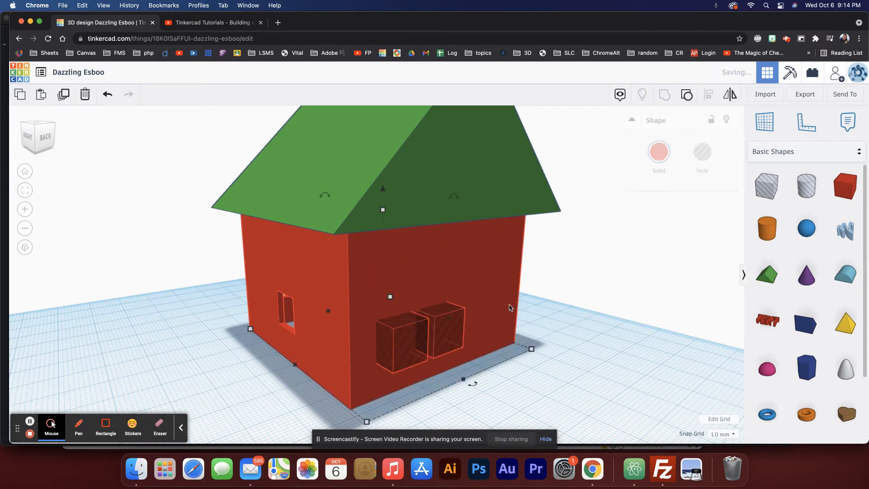
pyautogui.moveTo(477, 341); pyautogui.dragTo(240, 323, button='right')
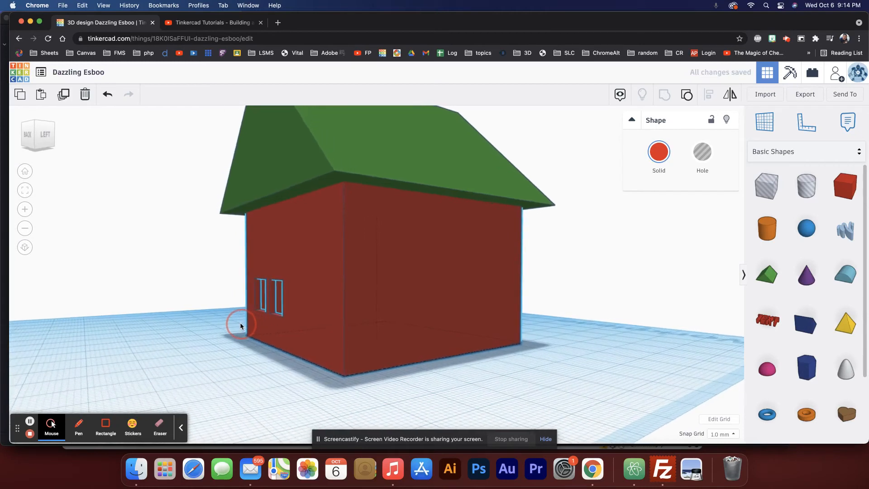
pyautogui.click(280, 323)
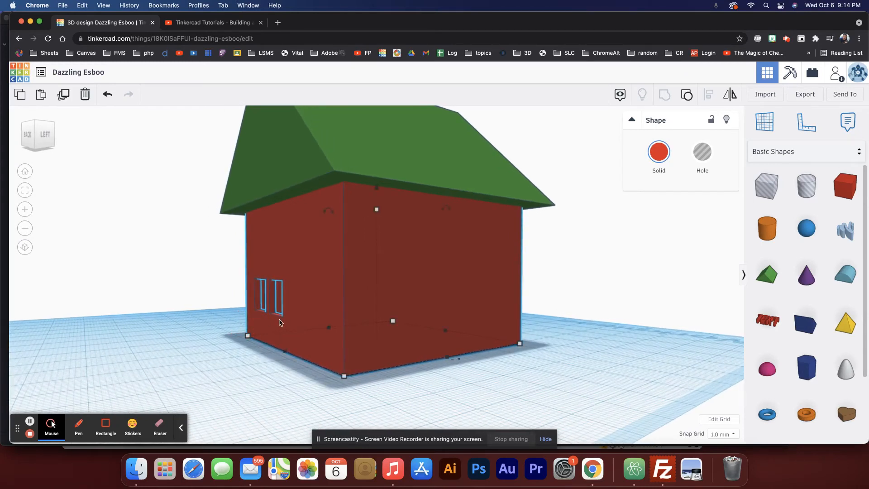
pyautogui.press('super+z')
# - Duplicate a back window hole and move the copy through the house into the left side wall, near the back corner
pyautogui.click(266, 303)
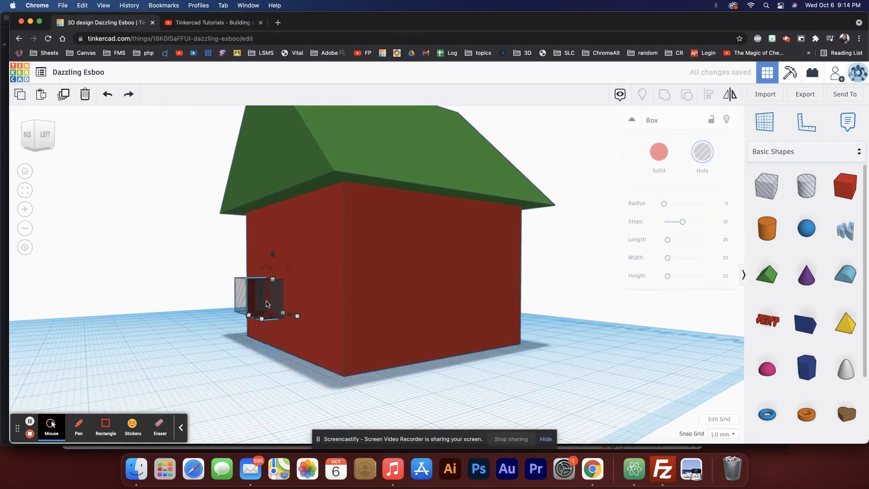
pyautogui.click(266, 303)
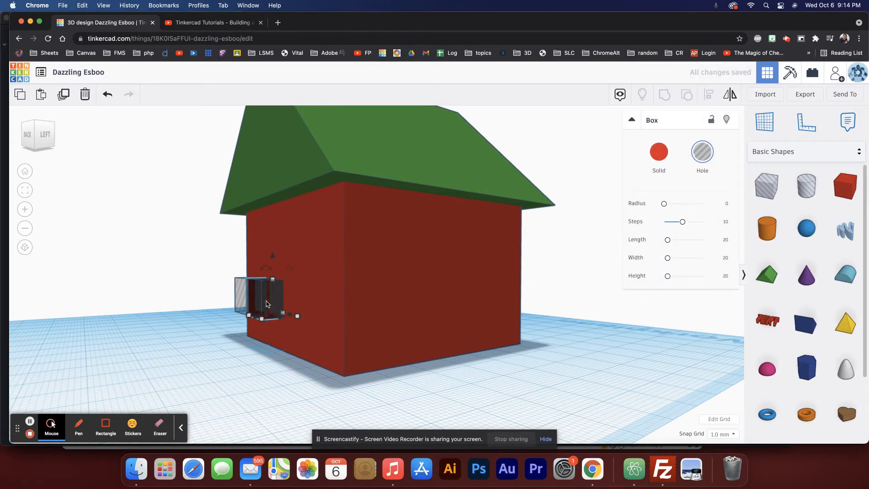
pyautogui.press('Right')
pyautogui.press('Right')
pyautogui.press('Right')
pyautogui.press('Right')
pyautogui.press('Right')
pyautogui.press('Right')
pyautogui.press('Right')
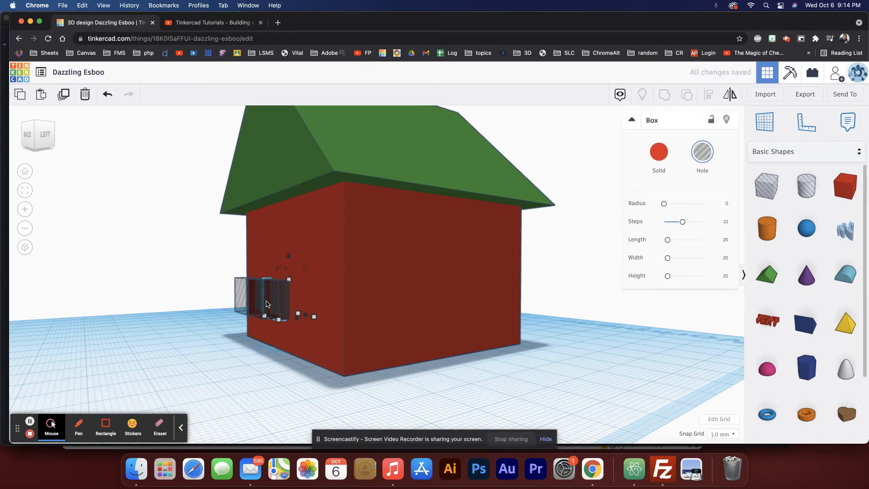
pyautogui.press('Right')
pyautogui.press('Right')
pyautogui.press('Right')
pyautogui.press('Right')
pyautogui.press('Right')
pyautogui.press('Right')
pyautogui.press('Right')
pyautogui.press('Right')
pyautogui.press('Right')
pyautogui.press('Right')
pyautogui.press('Right')
pyautogui.press('Right')
pyautogui.press('Right')
pyautogui.press('Right')
pyautogui.press('Right')
pyautogui.press('Right')
pyautogui.press('Right')
pyautogui.press('Right')
pyautogui.press('Right')
pyautogui.press('Right')
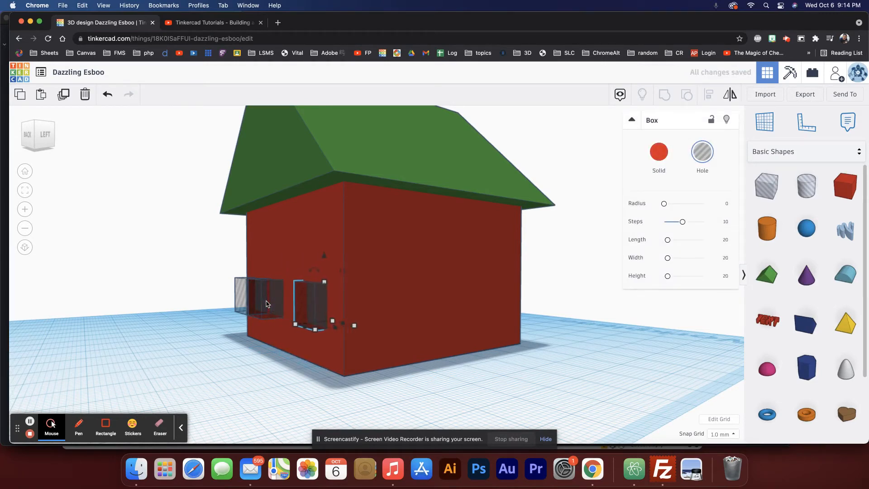
pyautogui.press('Right')
pyautogui.press('Right')
pyautogui.press('Right')
pyautogui.press('Right')
pyautogui.press('Right')
pyautogui.press('Right')
pyautogui.press('Right')
pyautogui.press('Right')
pyautogui.press('Right')
pyautogui.press('Right')
pyautogui.press('Right')
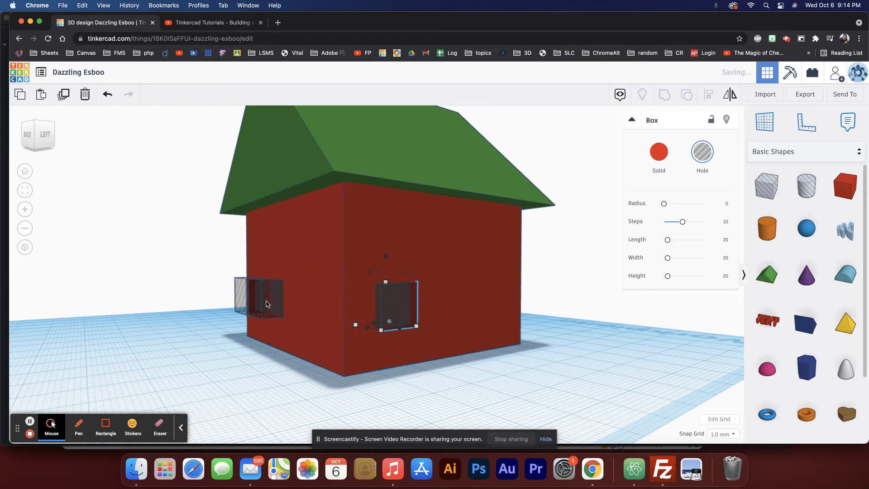
# - Place another window hole copy in the left side wall toward the front and widen it to 19 mm along the wall
pyautogui.hotkey('ctrl', 'v')
pyautogui.press('Left')
pyautogui.press('Left')
pyautogui.press('Left')
pyautogui.press('Left')
pyautogui.press('Left')
pyautogui.press('Left')
pyautogui.press('Left')
pyautogui.press('Left')
pyautogui.press('Left')
pyautogui.press('Left')
pyautogui.press('Left')
pyautogui.press('Left')
pyautogui.press('Left')
pyautogui.press('Left')
pyautogui.press('Left')
pyautogui.press('Left')
pyautogui.press('Left')
pyautogui.press('Left')
pyautogui.press('Left')
pyautogui.press('Left')
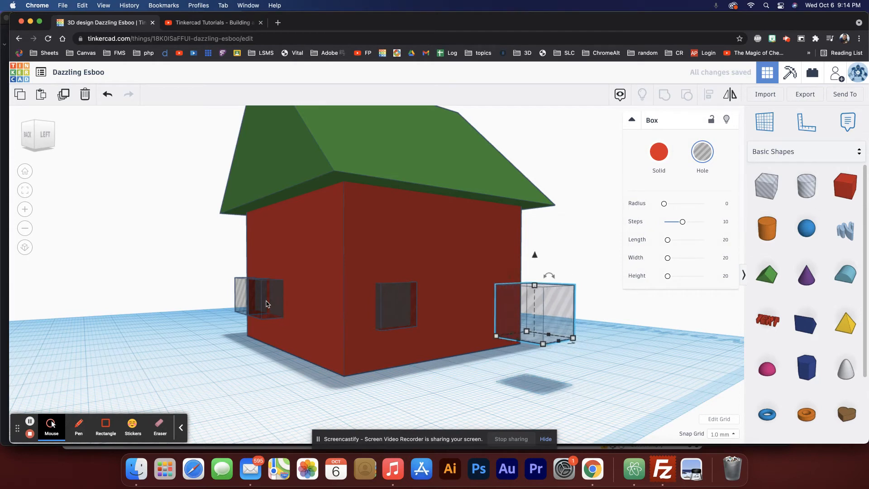
pyautogui.press('Left')
pyautogui.press('Left')
pyautogui.press('Left')
pyautogui.press('Left')
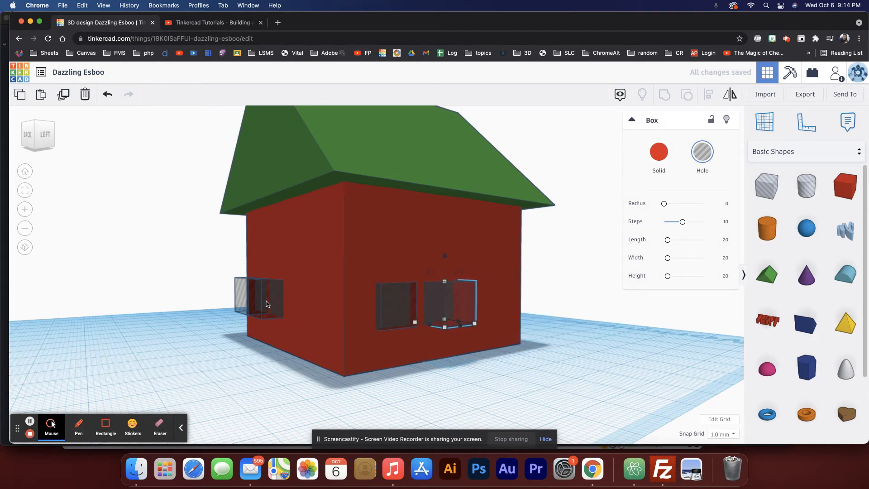
pyautogui.press('Right')
pyautogui.press('Right')
pyautogui.press('Right')
pyautogui.press('Right')
pyautogui.press('Right')
pyautogui.press('Right')
pyautogui.press('Right')
pyautogui.press('Right')
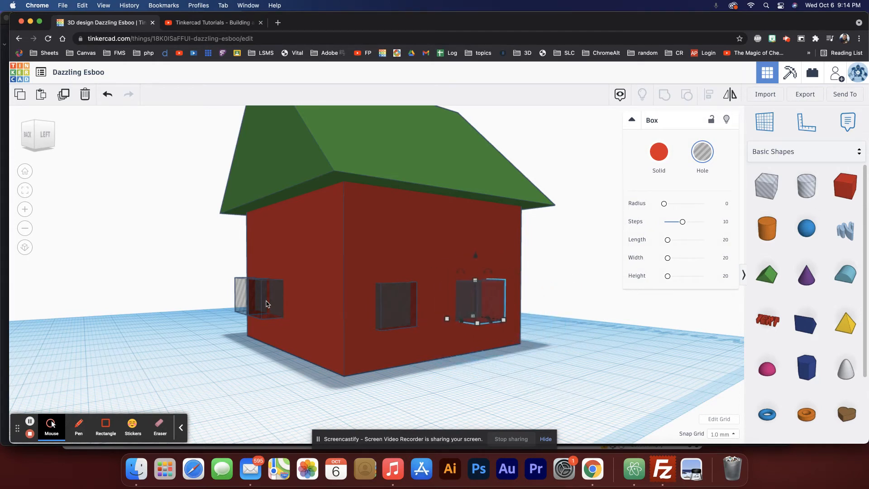
pyautogui.press('Right')
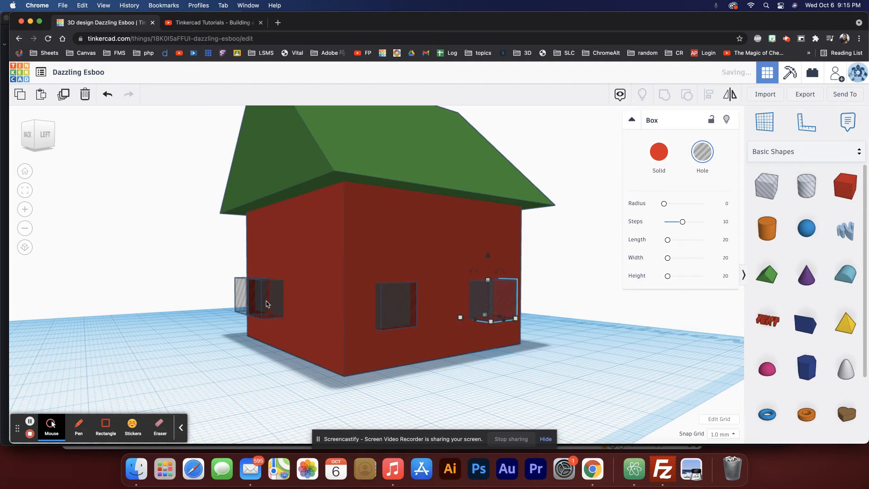
pyautogui.press('Left')
pyautogui.press('Left')
pyautogui.press('Left')
pyautogui.press('Left')
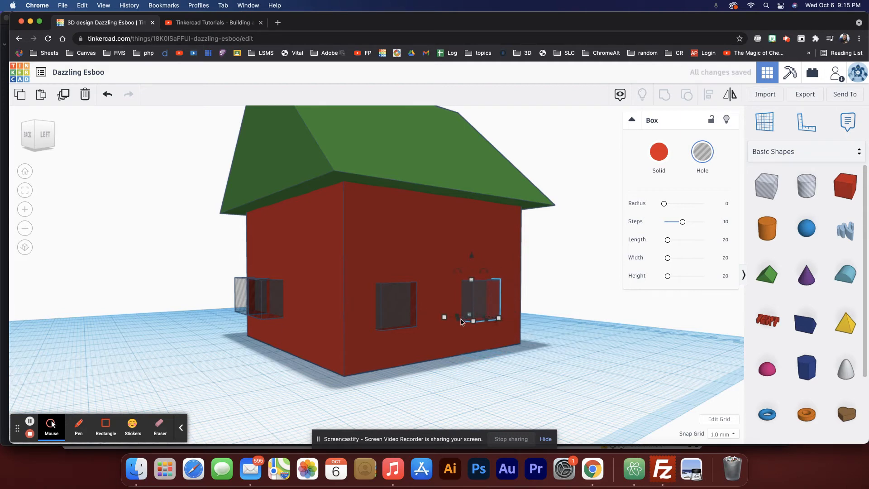
pyautogui.moveTo(458, 323); pyautogui.dragTo(429, 325)
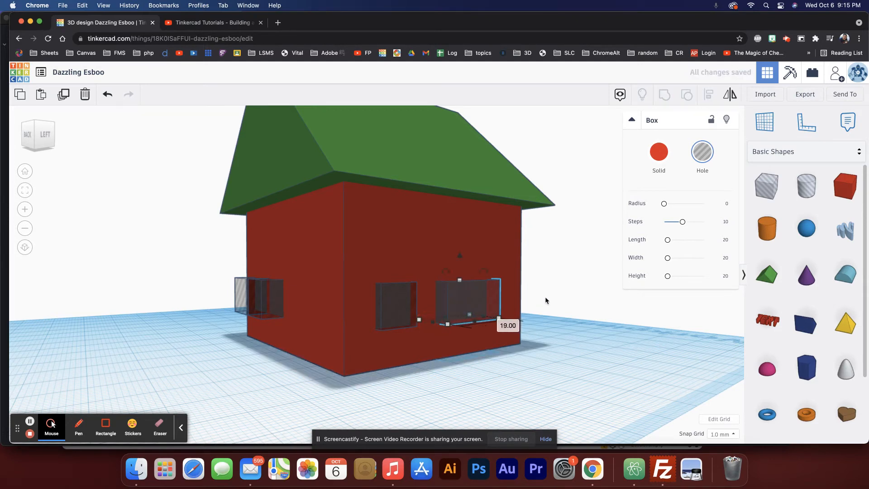
# - Group the walls with all four window holes to cut the windows through the back and left side walls
pyautogui.moveTo(545, 297); pyautogui.dragTo(217, 309)
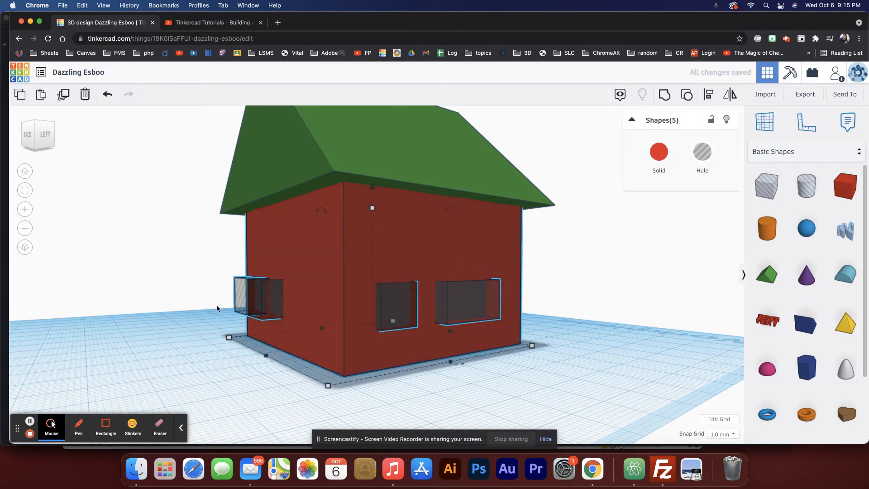
pyautogui.click(661, 96)
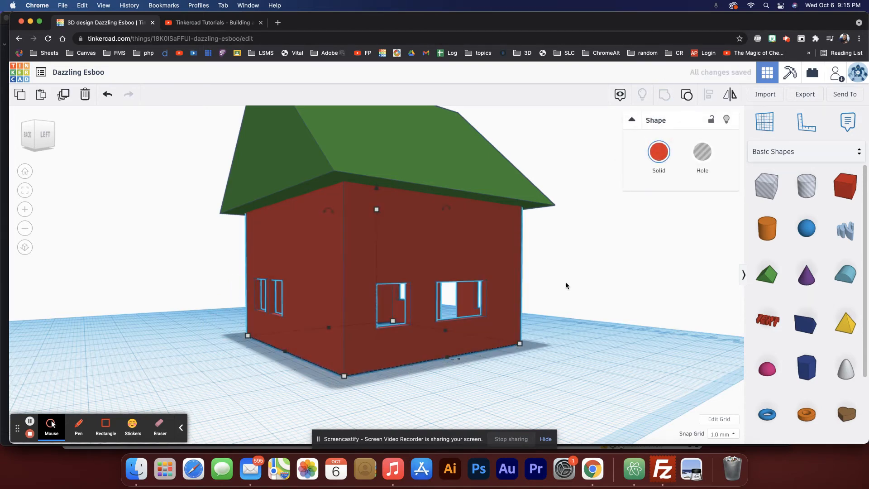
# - Add a solid box to the workplane beside the right side of the house and make it narrower
pyautogui.moveTo(566, 286); pyautogui.dragTo(306, 304, button='right')
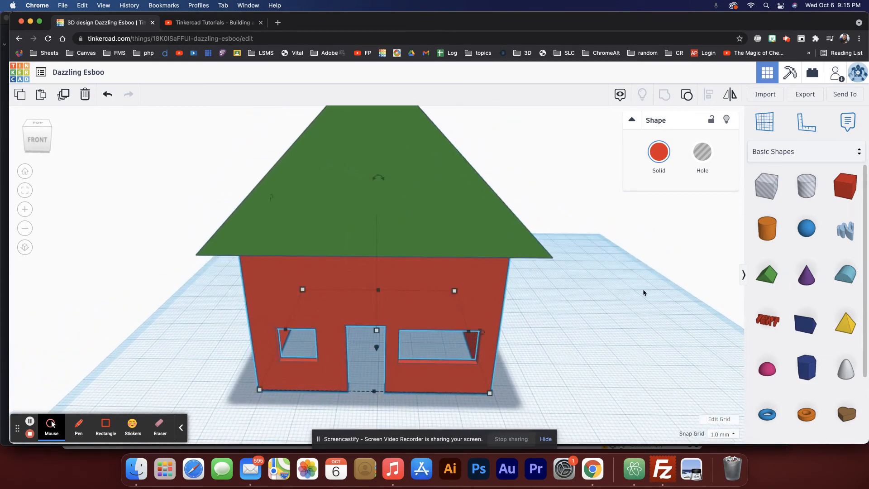
pyautogui.click(844, 186)
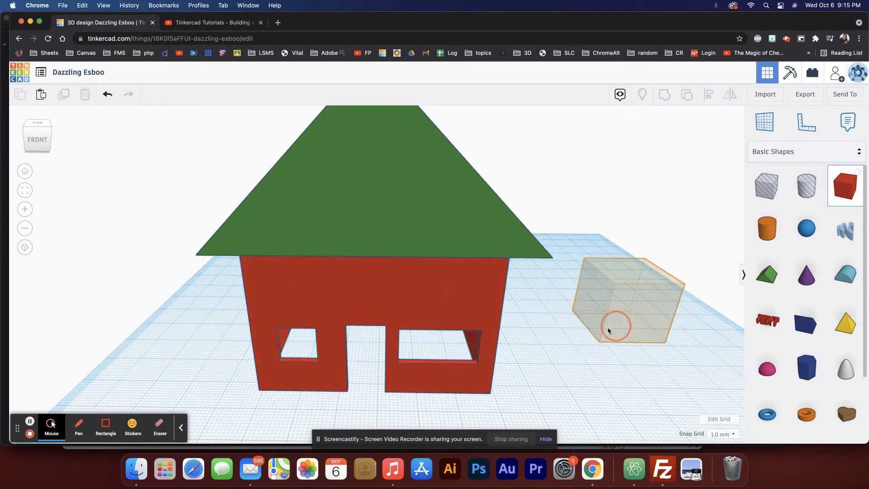
pyautogui.click(592, 342)
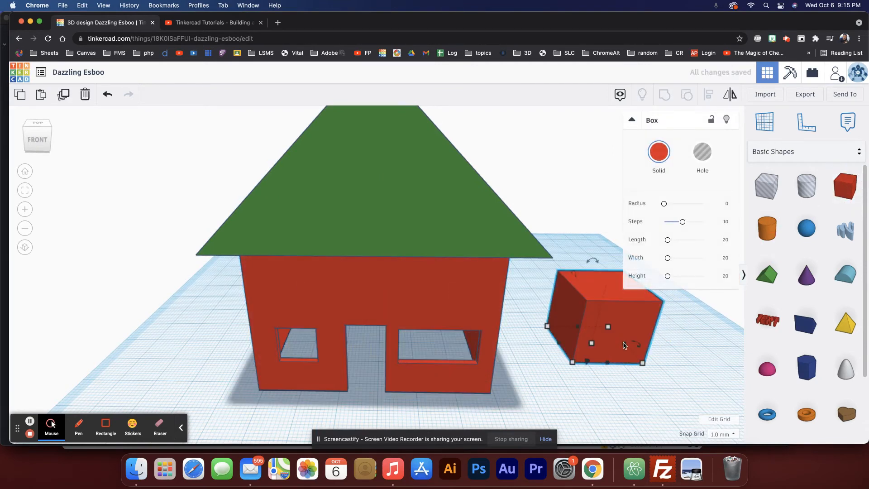
pyautogui.moveTo(623, 345); pyautogui.dragTo(588, 346)
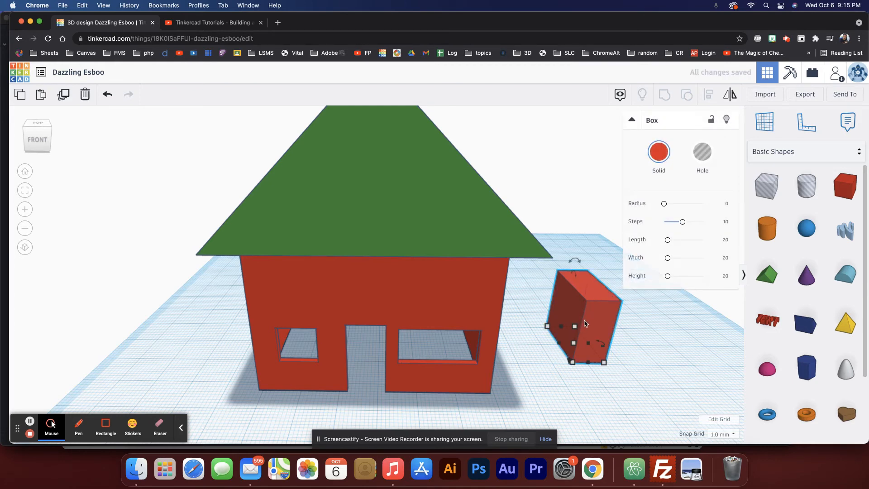
# - Turn a copy of the box beside the house into a hole and scale it down to 19 mm high inside the box
pyautogui.moveTo(596, 277)
pyautogui.mouseDown(button='right')
pyautogui.moveTo(598, 260)
pyautogui.moveTo(562, 258)
pyautogui.moveTo(591, 293)
pyautogui.mouseUp(button='right')
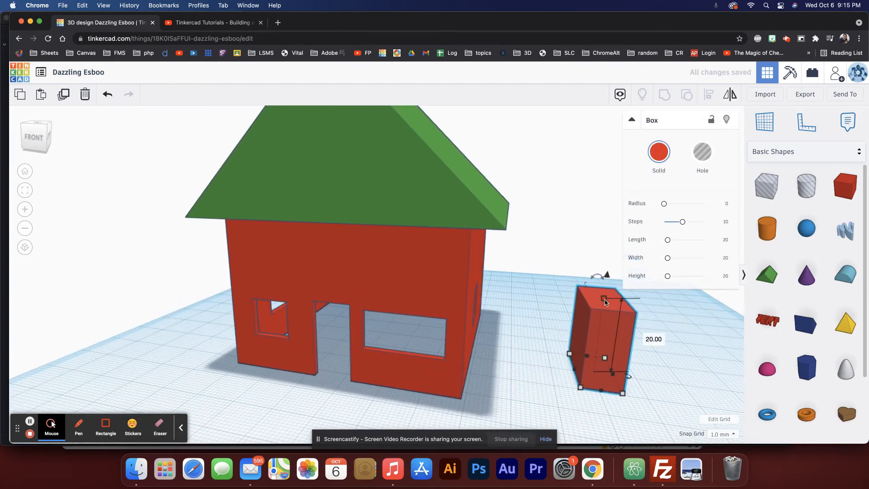
pyautogui.moveTo(606, 302); pyautogui.dragTo(604, 308)
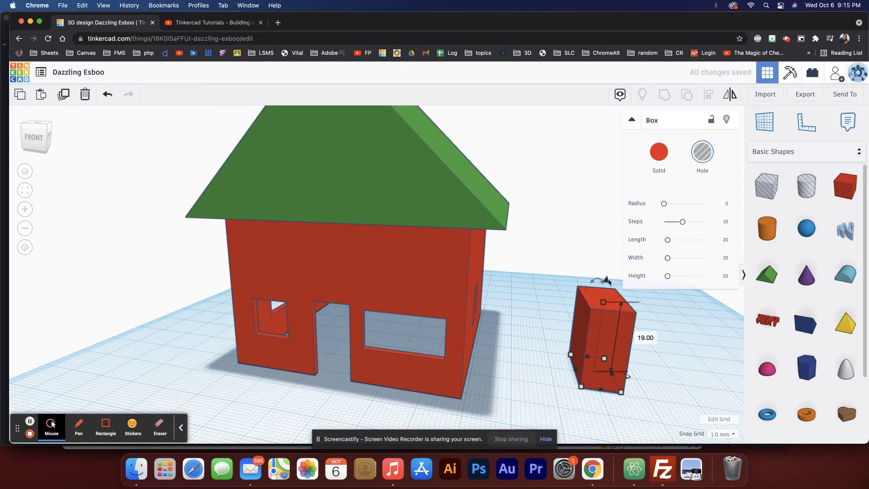
pyautogui.moveTo(608, 281); pyautogui.dragTo(609, 278)
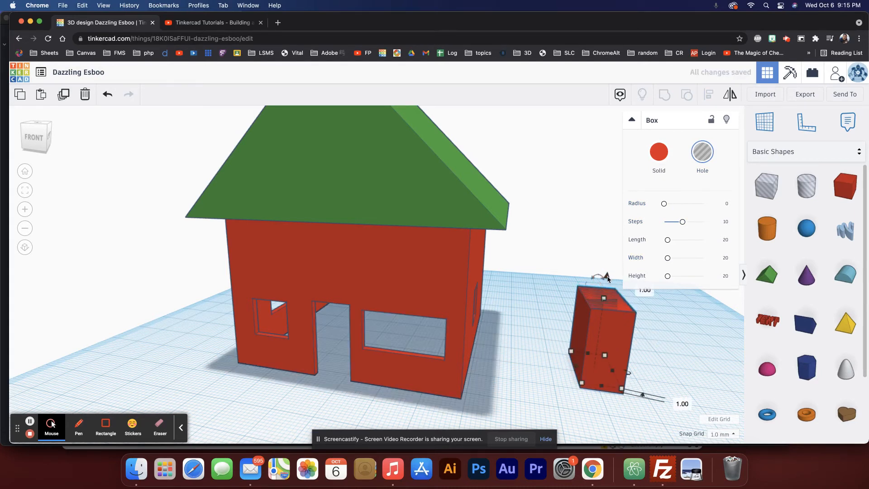
pyautogui.press('super+z')
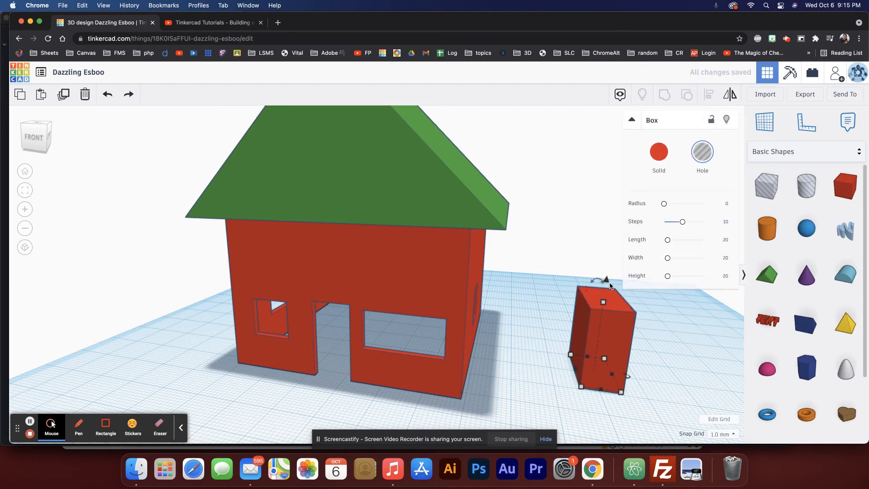
# - Extend the hole copy above the box's top and group the two shapes to hollow out the chimney
pyautogui.moveTo(604, 304)
pyautogui.mouseDown()
pyautogui.moveTo(604, 293)
pyautogui.moveTo(595, 317)
pyautogui.mouseUp()
pyautogui.click(562, 265)
pyautogui.click(665, 93)
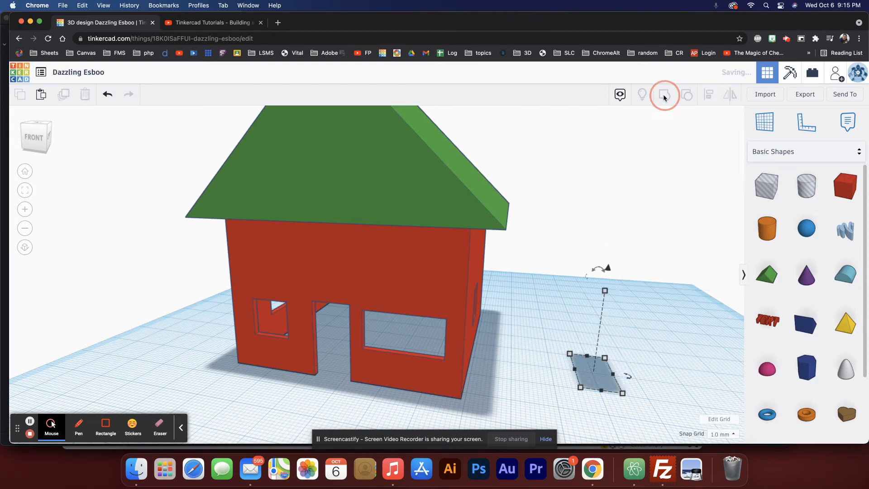
# - Lift the hollow chimney 54 mm above the workplane, level with the roof
pyautogui.moveTo(618, 275)
pyautogui.mouseDown(button='right')
pyautogui.moveTo(607, 296)
pyautogui.moveTo(559, 321)
pyautogui.moveTo(545, 314)
pyautogui.moveTo(615, 300)
pyautogui.moveTo(617, 280)
pyautogui.mouseUp(button='right')
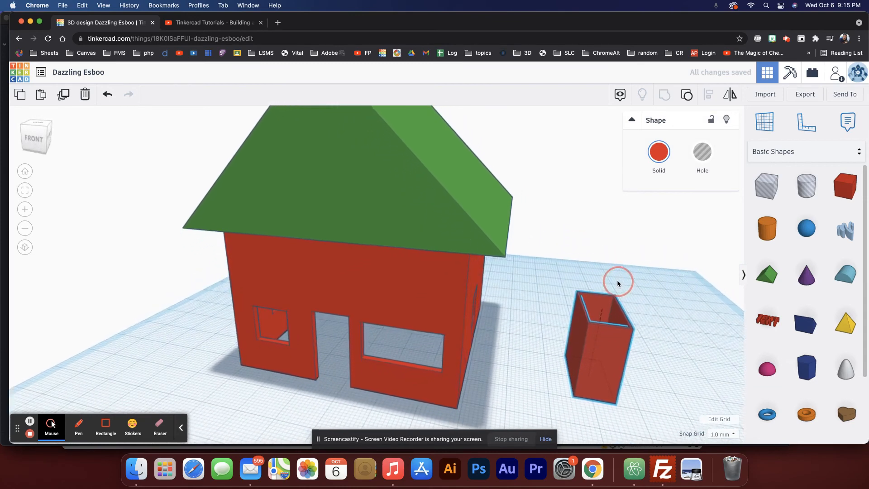
pyautogui.scroll(4, 668, 318)
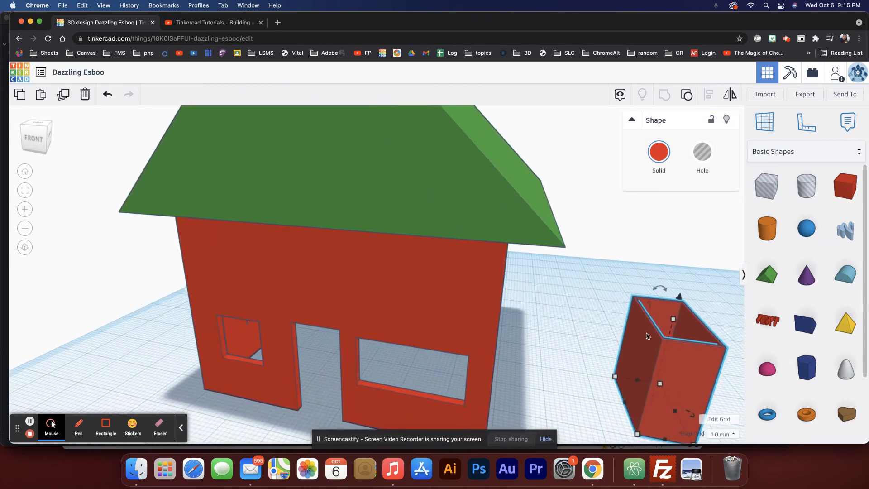
pyautogui.press('f')
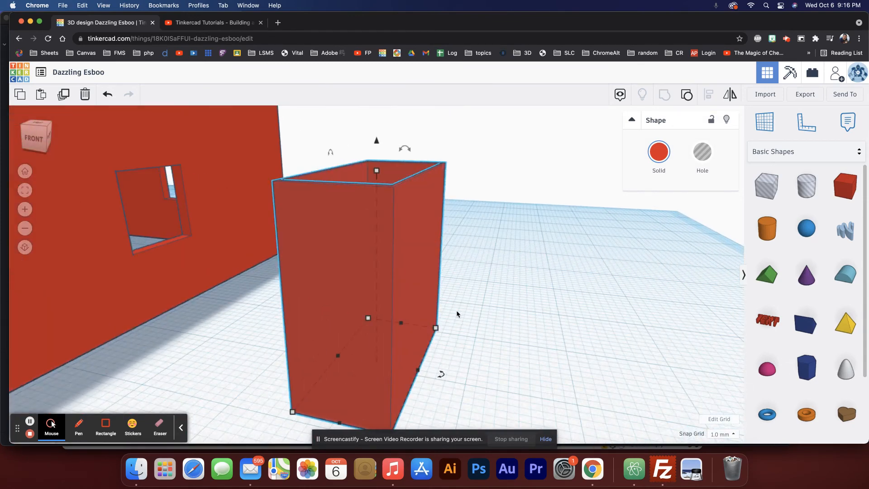
pyautogui.scroll(-4, 457, 314)
pyautogui.scroll(-6, 456, 311)
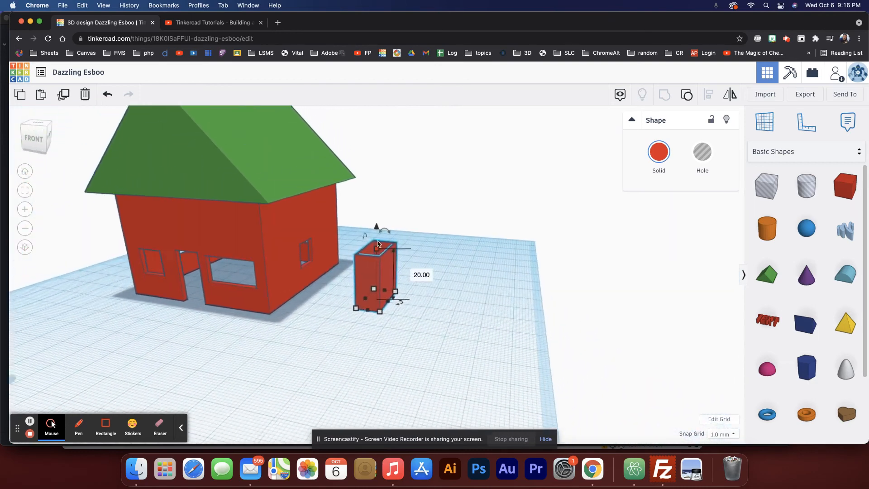
pyautogui.moveTo(376, 230); pyautogui.dragTo(371, 74)
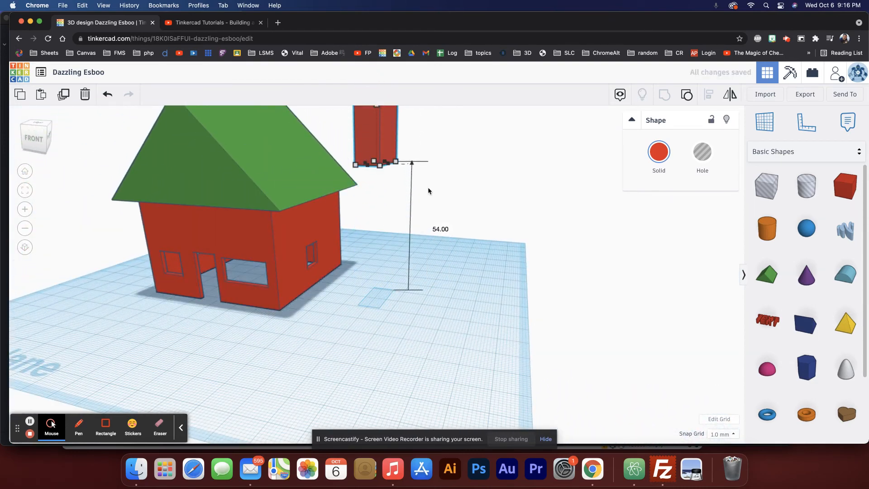
# - Move the chimney sideways into the right slope of the roof, close to the ridge
pyautogui.press('f')
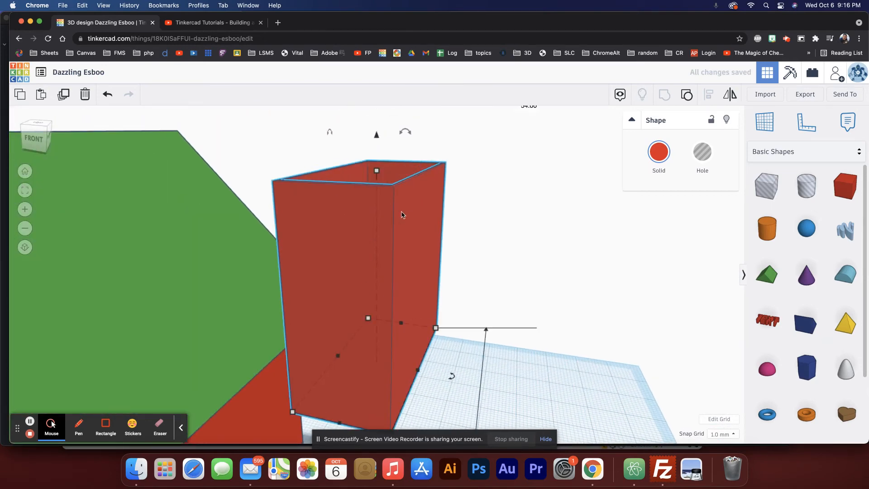
pyautogui.scroll(-5, 505, 290)
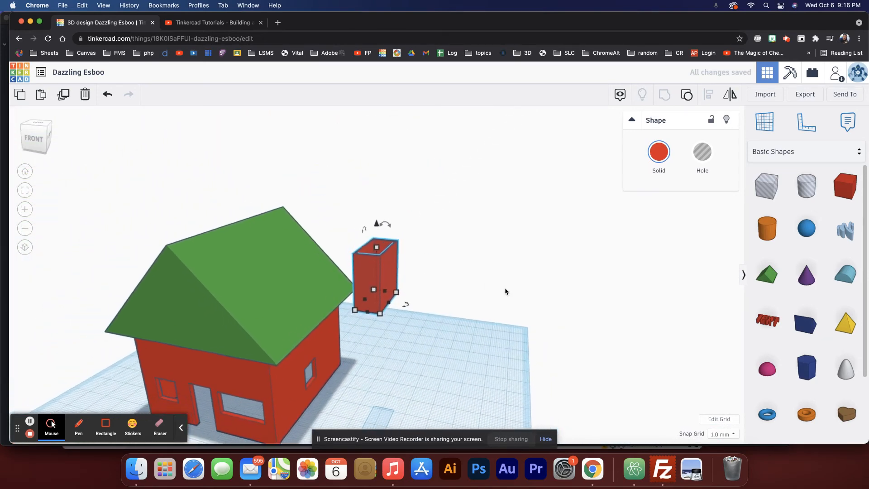
pyautogui.press('Left')
pyautogui.press('Left')
pyautogui.press('Left')
pyautogui.press('Left')
pyautogui.press('Left')
pyautogui.press('Left')
pyautogui.press('Left')
pyautogui.press('Left')
pyautogui.press('Left')
pyautogui.press('Left')
pyautogui.press('Left')
pyautogui.press('Left')
pyautogui.press('Left')
pyautogui.press('Left')
pyautogui.press('Left')
pyautogui.press('Left')
pyautogui.press('Left')
pyautogui.press('Left')
pyautogui.press('Left')
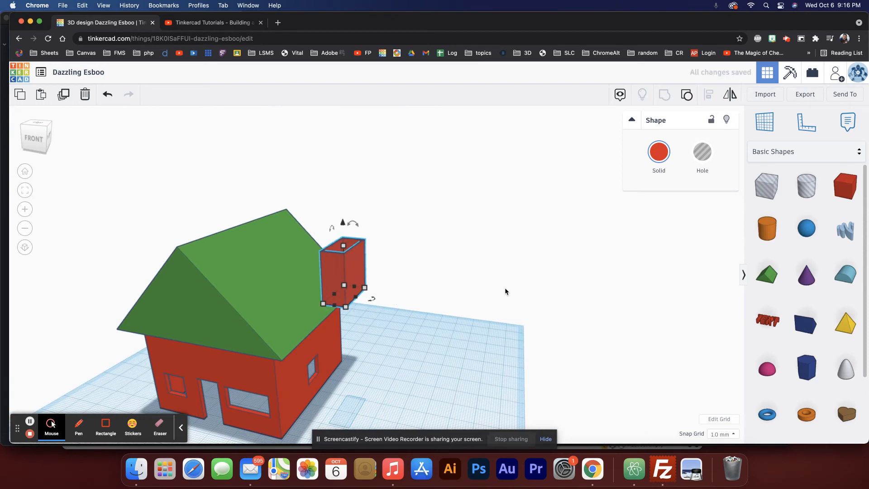
pyautogui.press('Left')
pyautogui.press('Left')
pyautogui.press('Left')
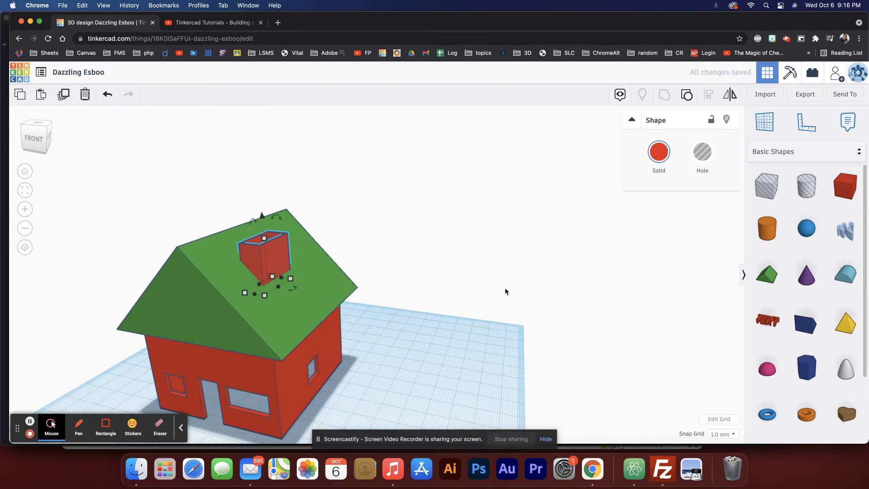
# - Try the chimney a few nudges higher on the roof and bring it back down
pyautogui.press('super+Up')
pyautogui.press('super+Up')
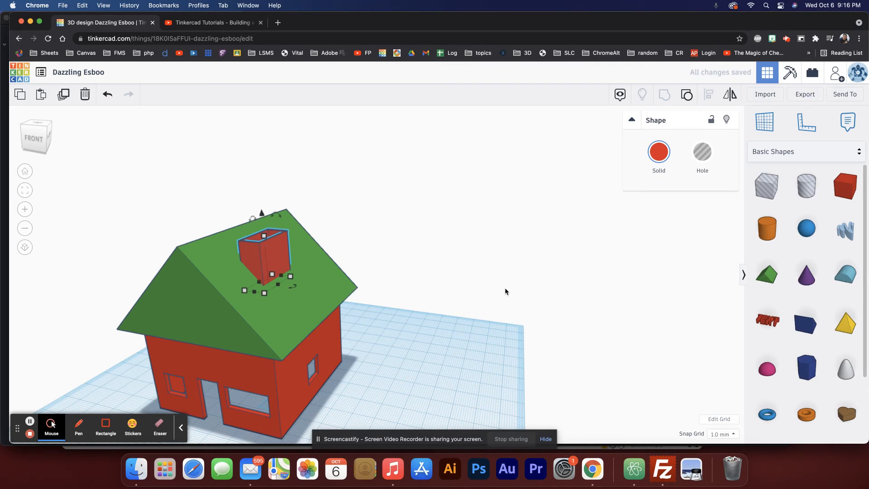
pyautogui.press('super+Down')
pyautogui.press('super+Down')
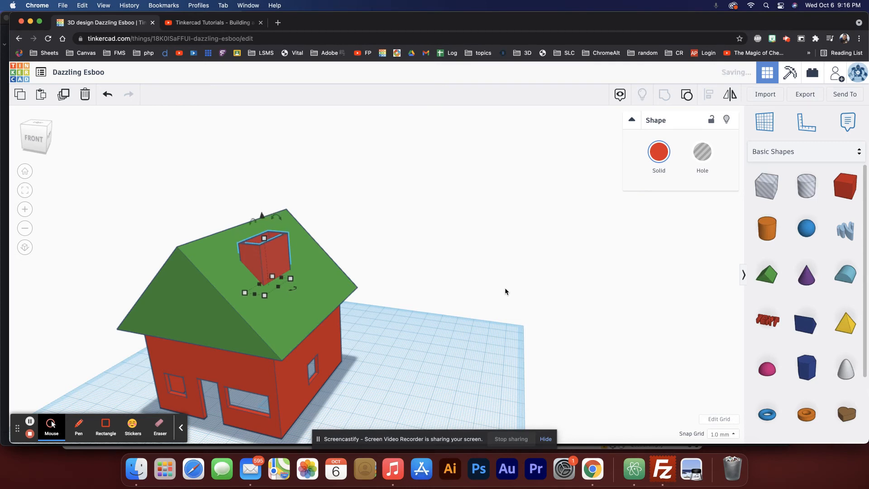
pyautogui.press('super+Up')
pyautogui.press('super+Up')
pyautogui.press('super+Up')
pyautogui.press('super+Down')
pyautogui.press('super+Down')
pyautogui.press('super+Down')
# - Stretch the chimney taller until its top stands slightly above the roof ridge
pyautogui.scroll(-3, 312, 253)
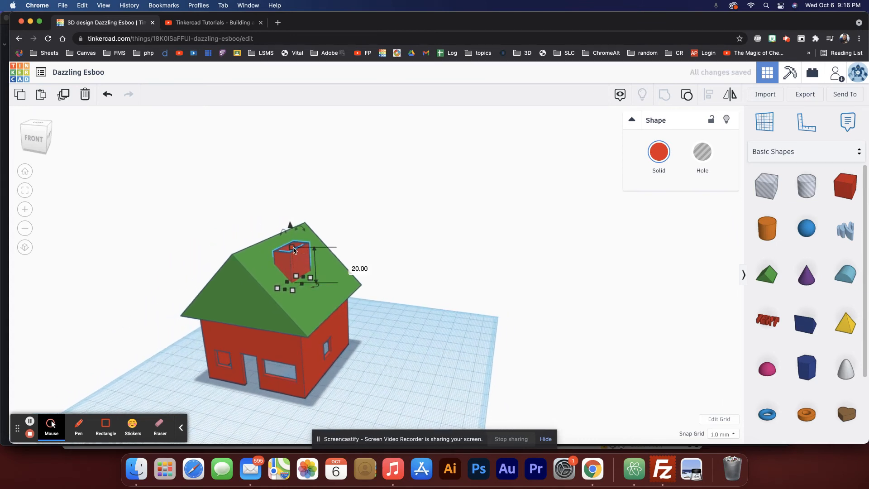
pyautogui.moveTo(293, 250); pyautogui.dragTo(293, 248)
pyautogui.moveTo(295, 248); pyautogui.dragTo(317, 229, button='right')
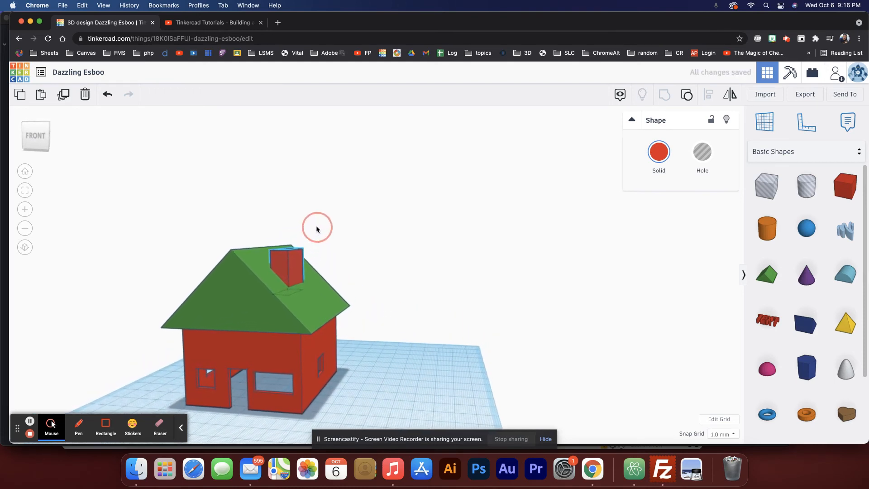
pyautogui.moveTo(288, 247); pyautogui.dragTo(288, 243)
# - Group the chimney with the green roof and lower the combined shape slightly over the walls
pyautogui.moveTo(348, 249); pyautogui.dragTo(418, 240, button='right')
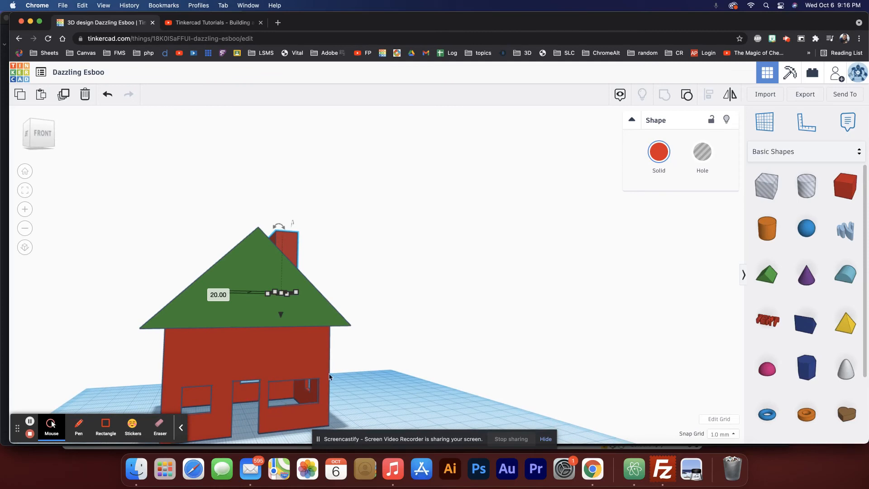
pyautogui.moveTo(329, 376); pyautogui.dragTo(190, 376, button='right')
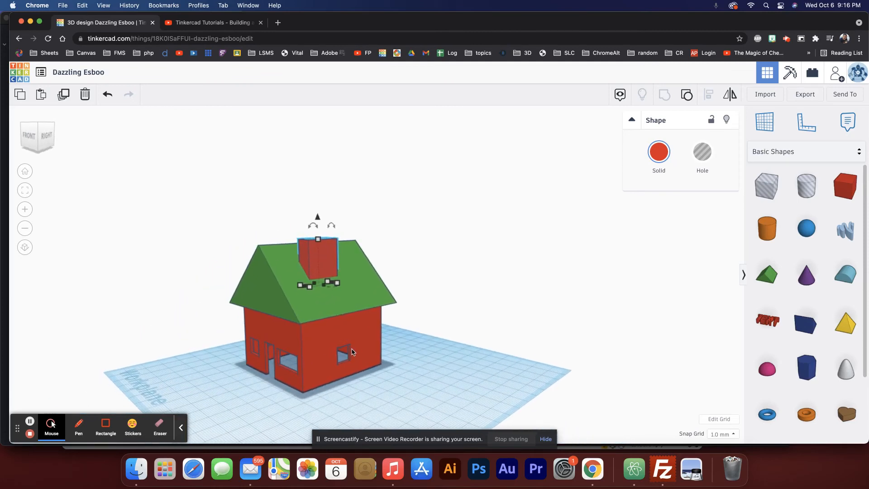
pyautogui.moveTo(353, 352); pyautogui.dragTo(239, 353, button='right')
pyautogui.scroll(3, 315, 364)
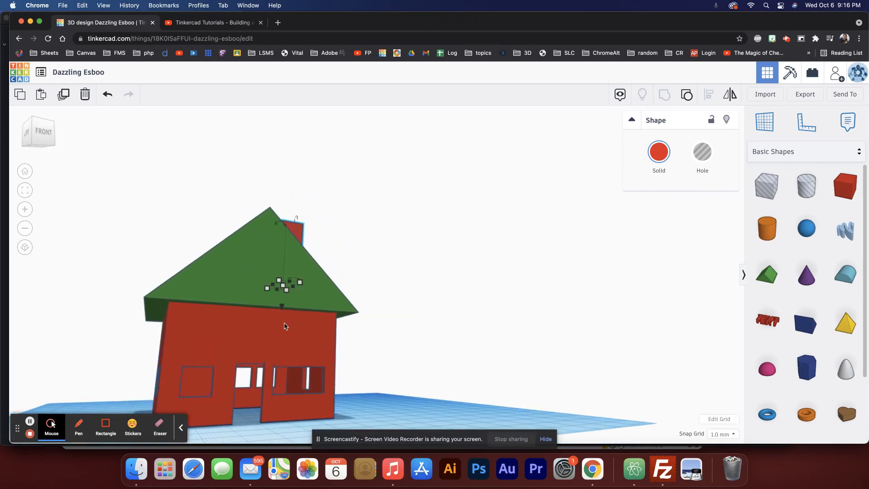
pyautogui.moveTo(396, 326); pyautogui.dragTo(351, 260, button='right')
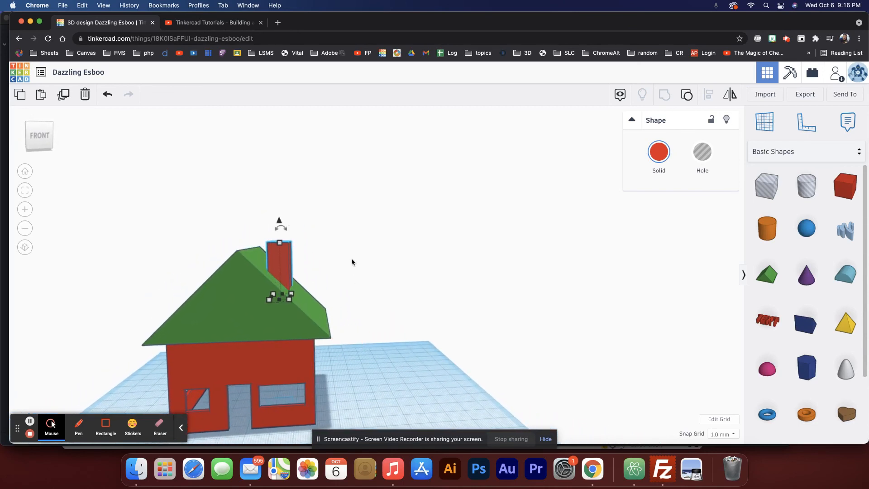
pyautogui.keyDown('shift'); pyautogui.click(249, 253); pyautogui.keyUp('shift')
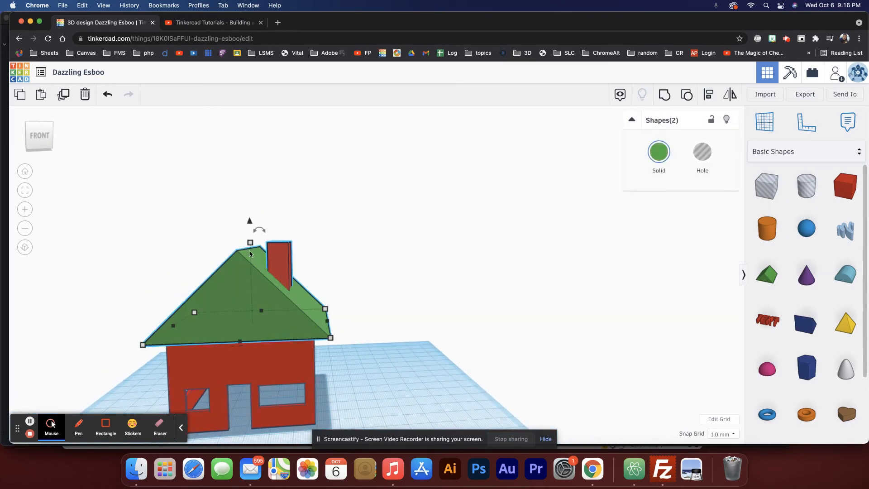
pyautogui.click(664, 94)
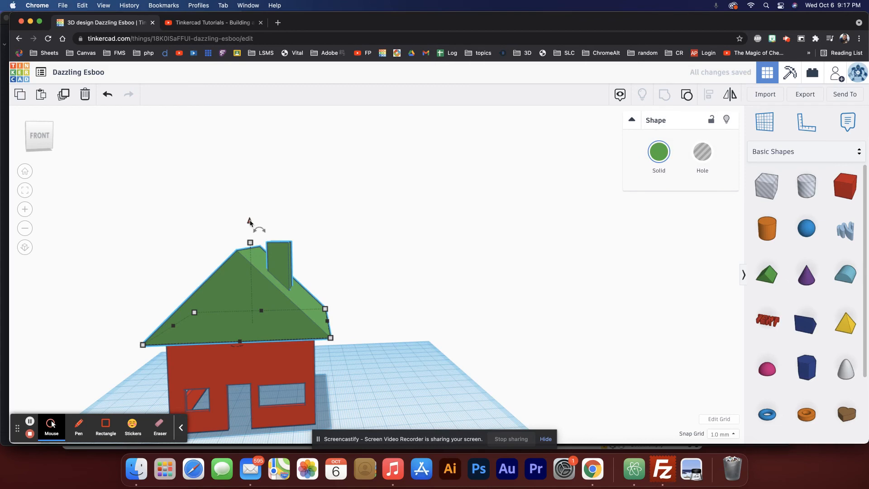
pyautogui.moveTo(250, 222)
pyautogui.mouseDown()
pyautogui.moveTo(248, 246)
pyautogui.moveTo(248, 234)
pyautogui.mouseUp()
# - Hide the roof, try stretching the walls to 62 mm high, undo the stretch and show the roof again
pyautogui.moveTo(330, 262); pyautogui.dragTo(287, 275, button='right')
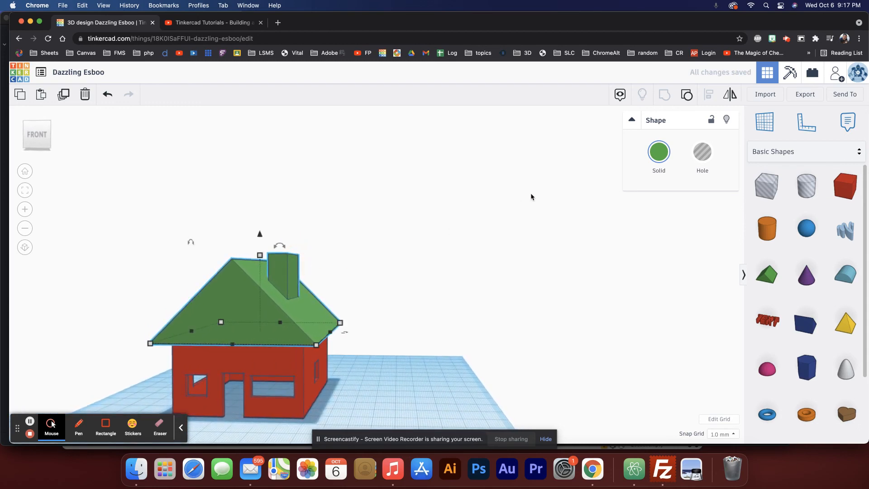
pyautogui.click(726, 120)
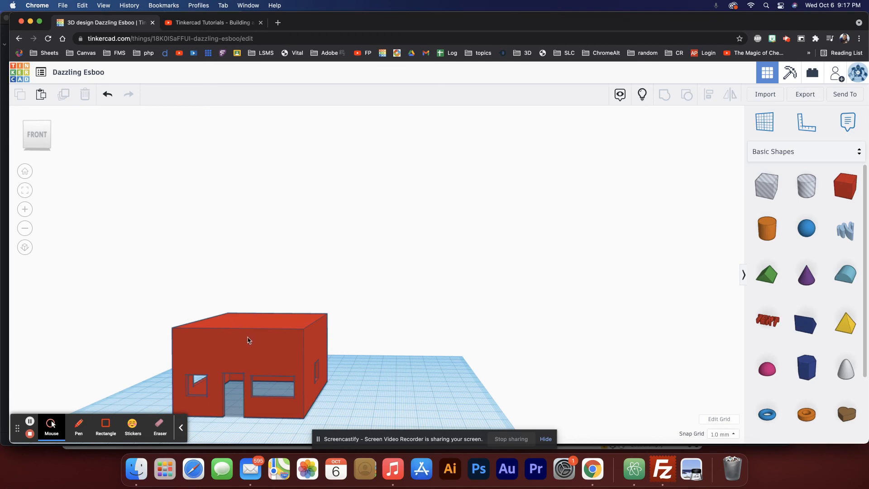
pyautogui.click(240, 354)
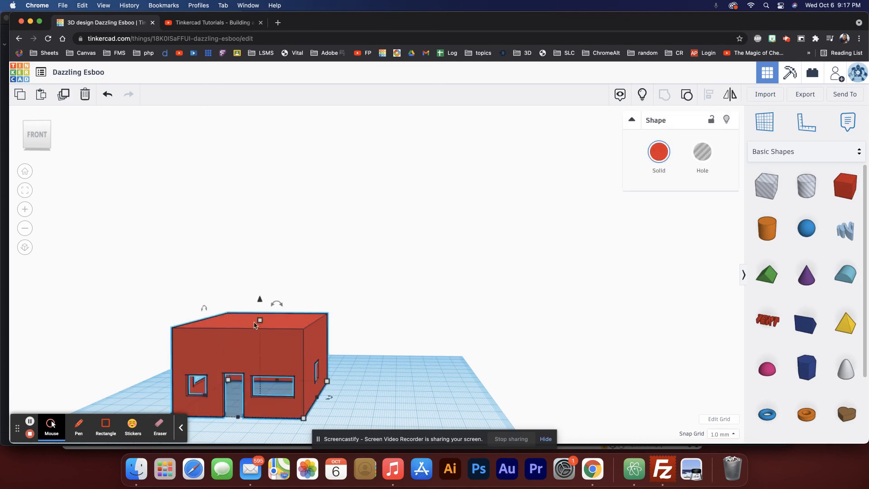
pyautogui.moveTo(260, 322); pyautogui.dragTo(265, 281)
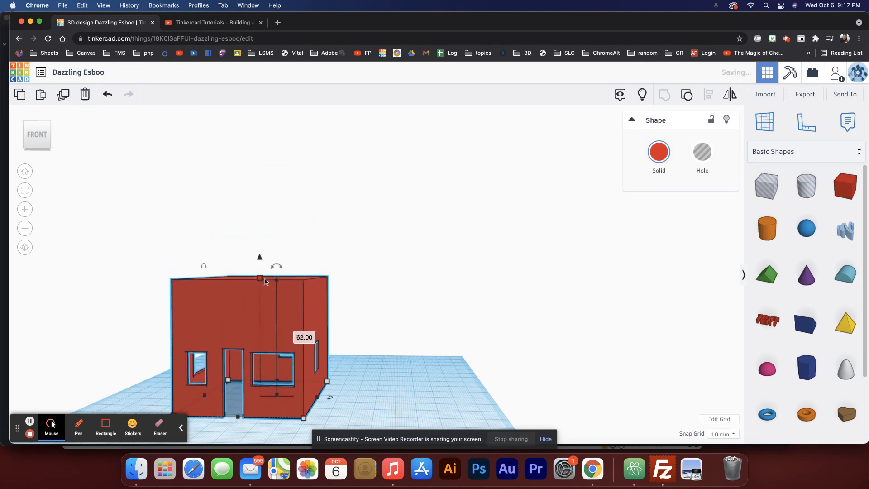
pyautogui.press('super+z')
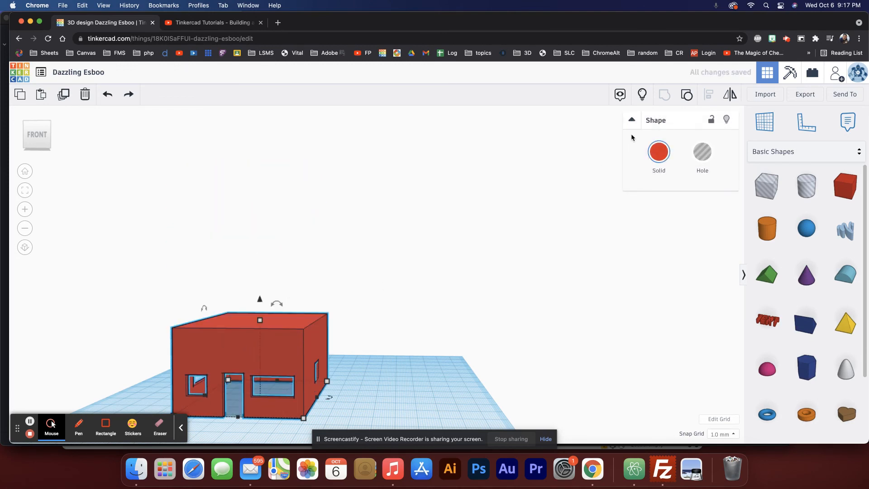
pyautogui.click(642, 96)
pyautogui.moveTo(354, 299); pyautogui.dragTo(326, 312, button='right')
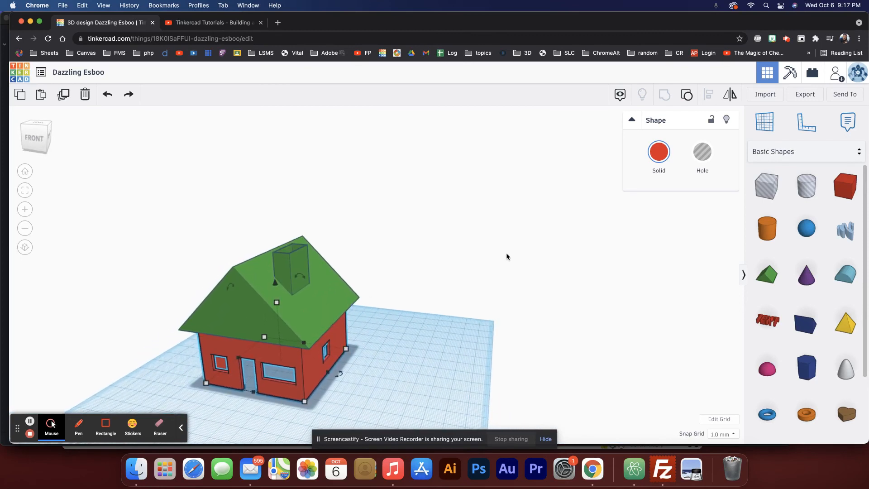